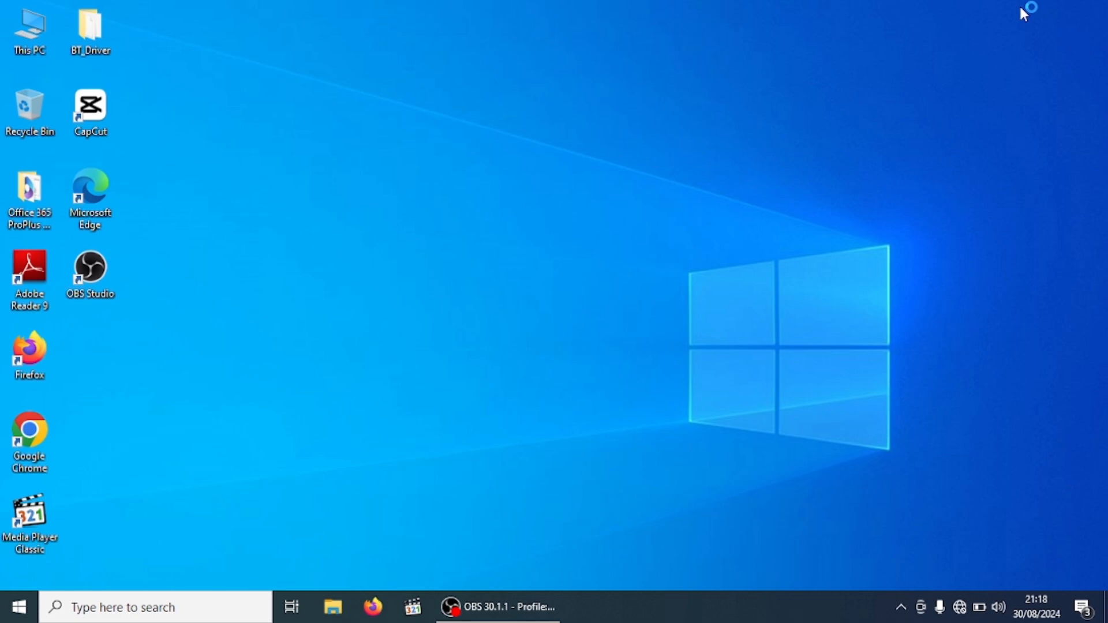
# Launch Excel 2019 from the Windows Start menu's app list
pyautogui.click(4, 618)
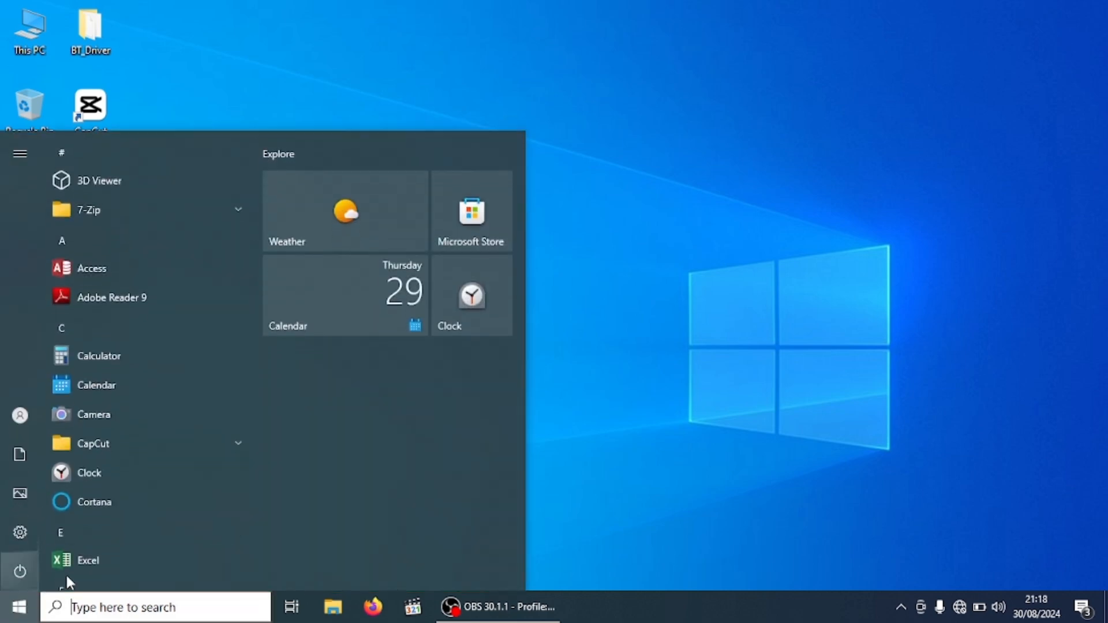
pyautogui.click(79, 564)
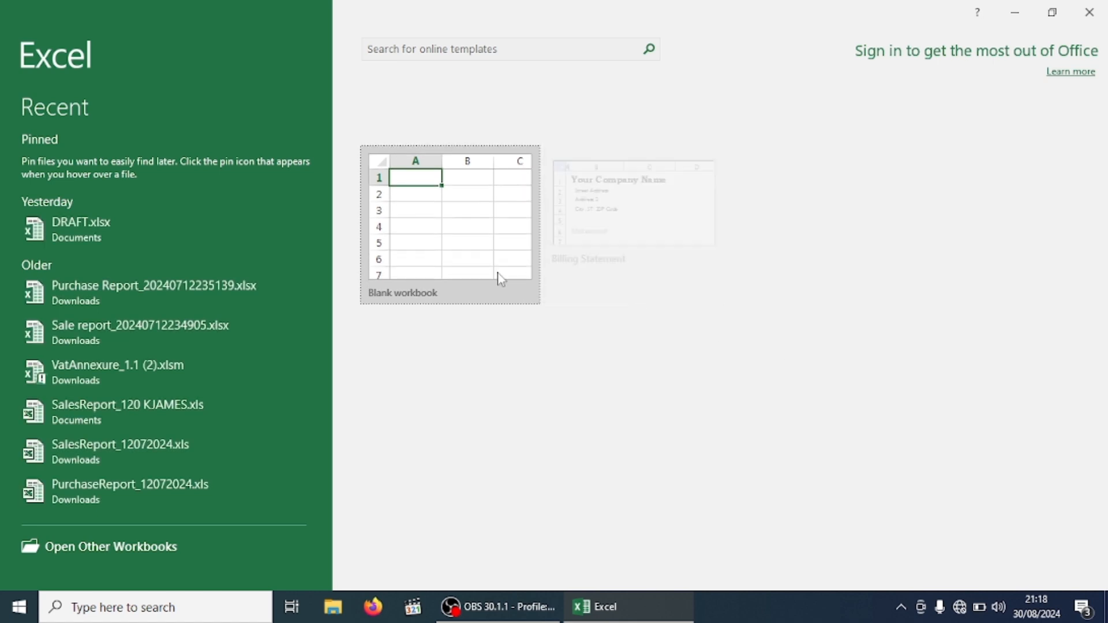
# Create a blank workbook (Book1) and select cell C4 for the first heading
pyautogui.click(471, 181)
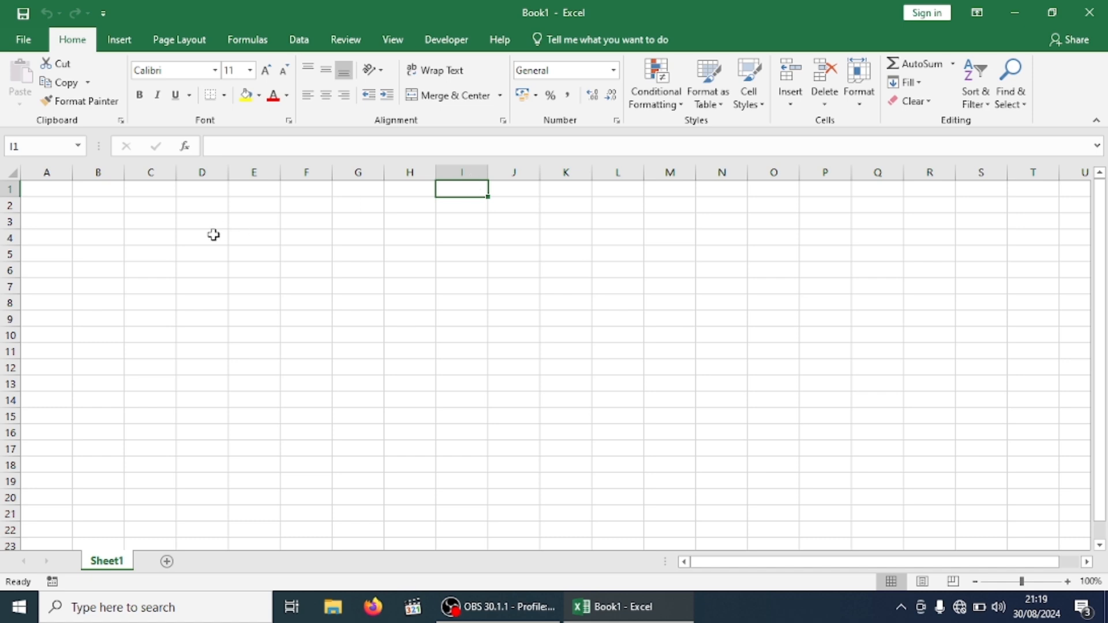
pyautogui.click(145, 237)
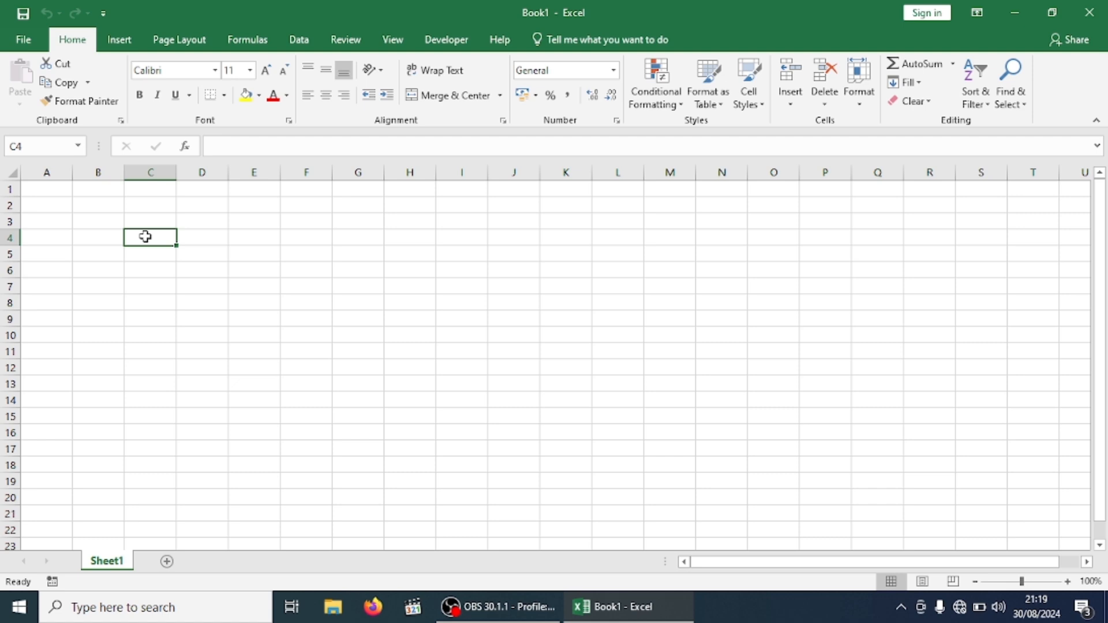
# Type the headings NAMES in C4, DATE OF BIRTH in D4 and AGES in E4
pyautogui.write('NAMES')
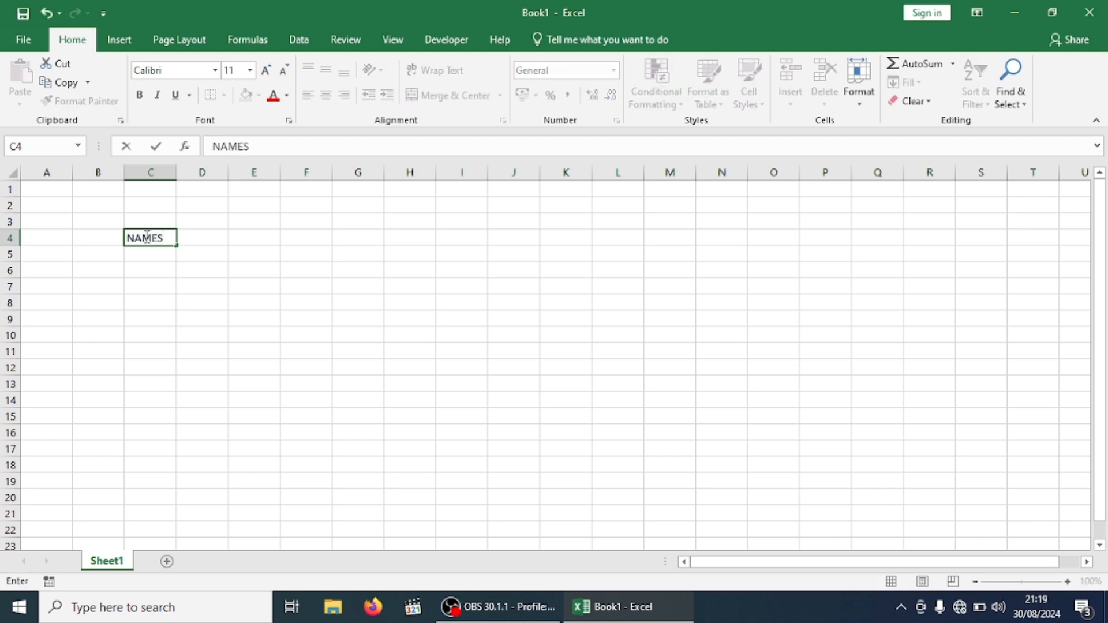
pyautogui.press('Tab')
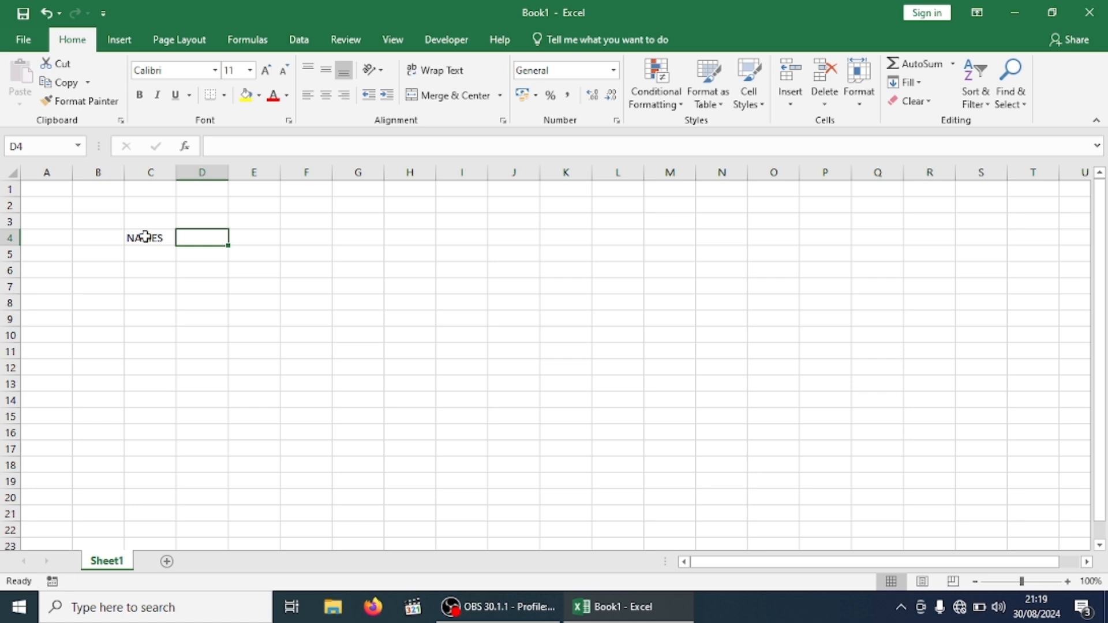
pyautogui.write('D')
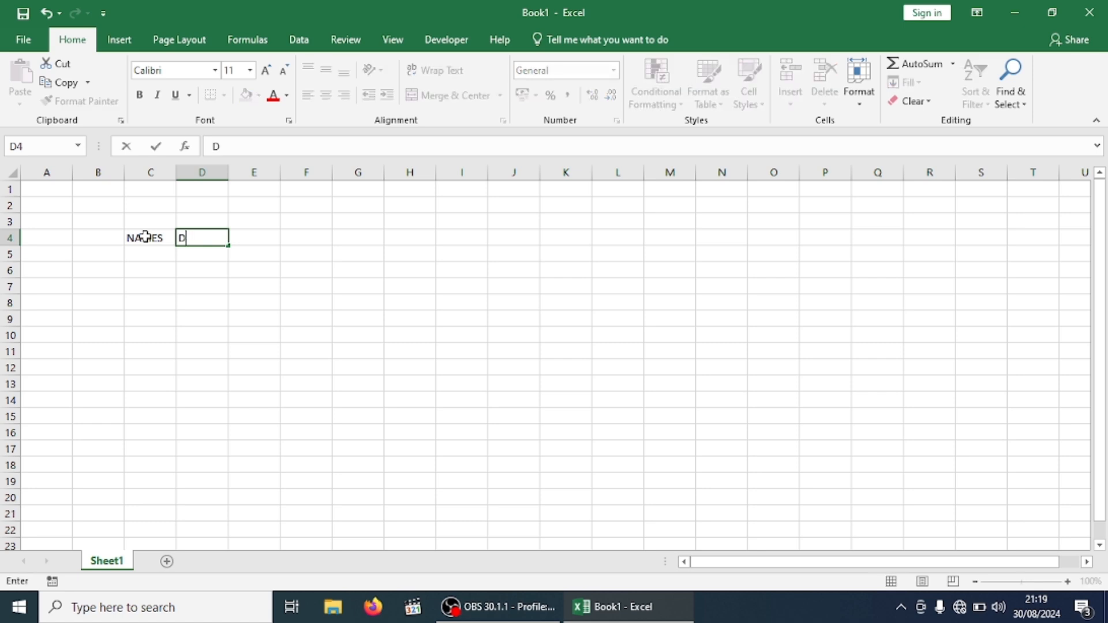
pyautogui.write('ATE OF BIRTH')
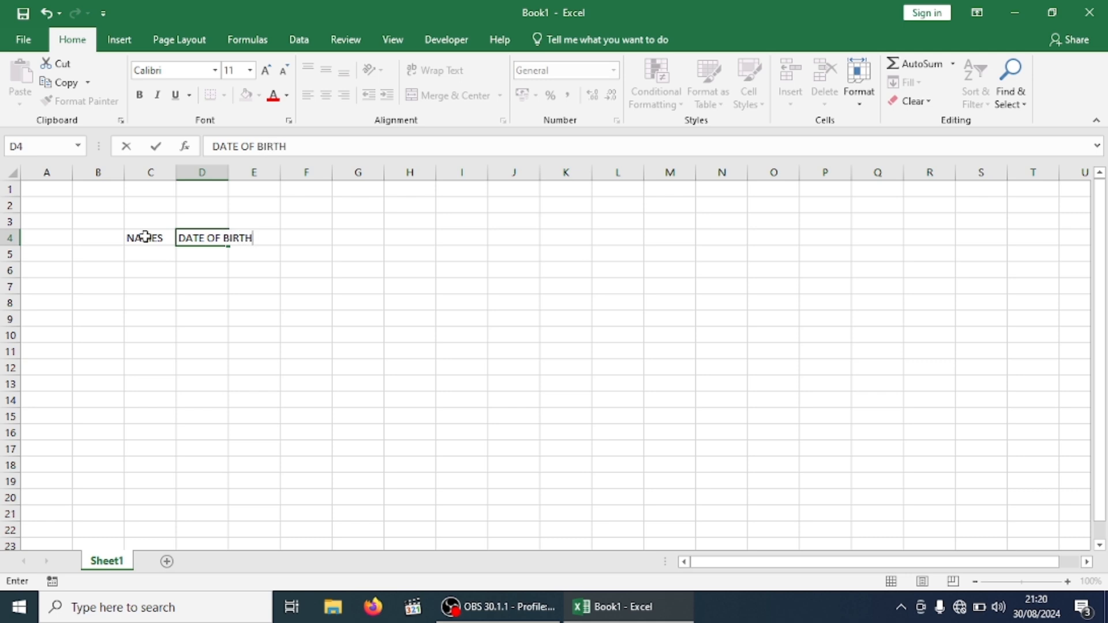
pyautogui.press('Tab')
pyautogui.write('AGES')
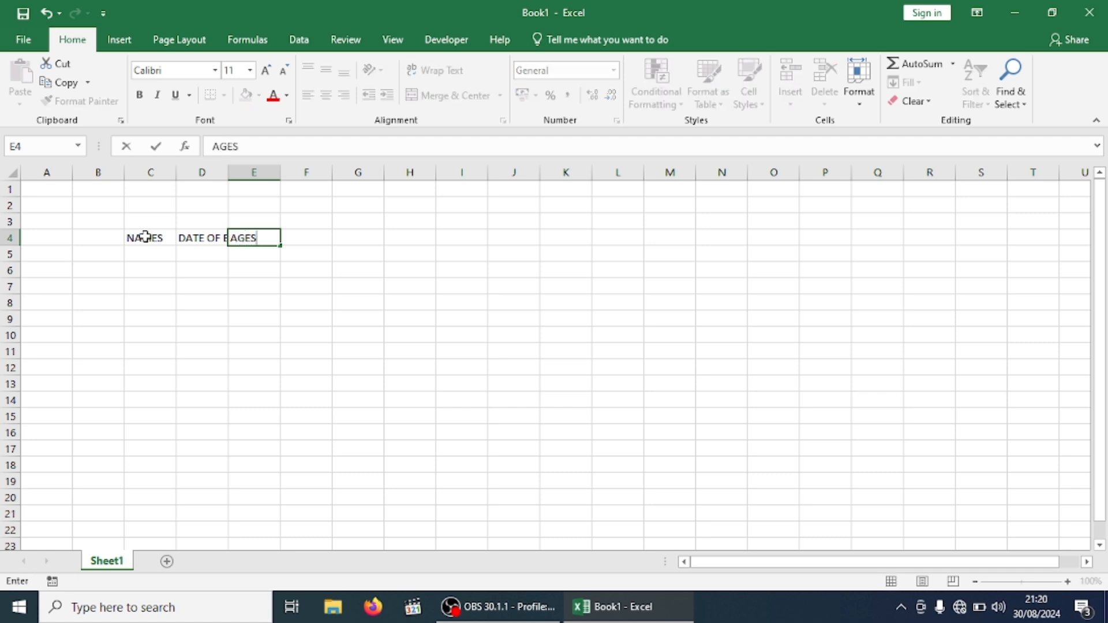
pyautogui.click(356, 255)
# Widen column D to fit DATE OF BIRTH and make column C much wider for names
pyautogui.moveTo(226, 177); pyautogui.dragTo(257, 177)
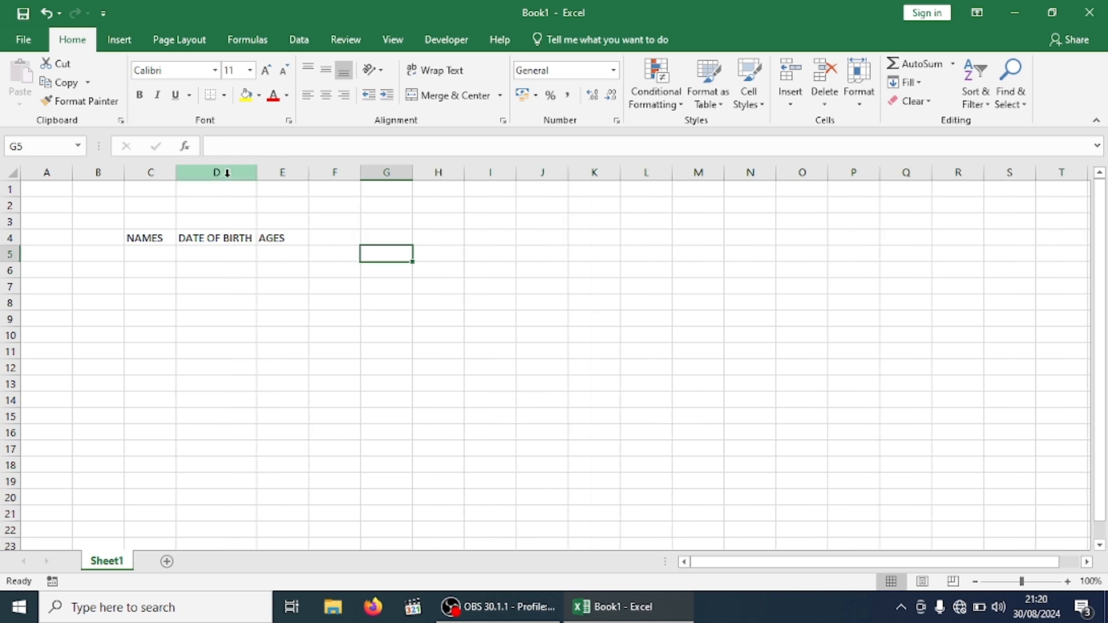
pyautogui.moveTo(181, 176); pyautogui.dragTo(283, 197)
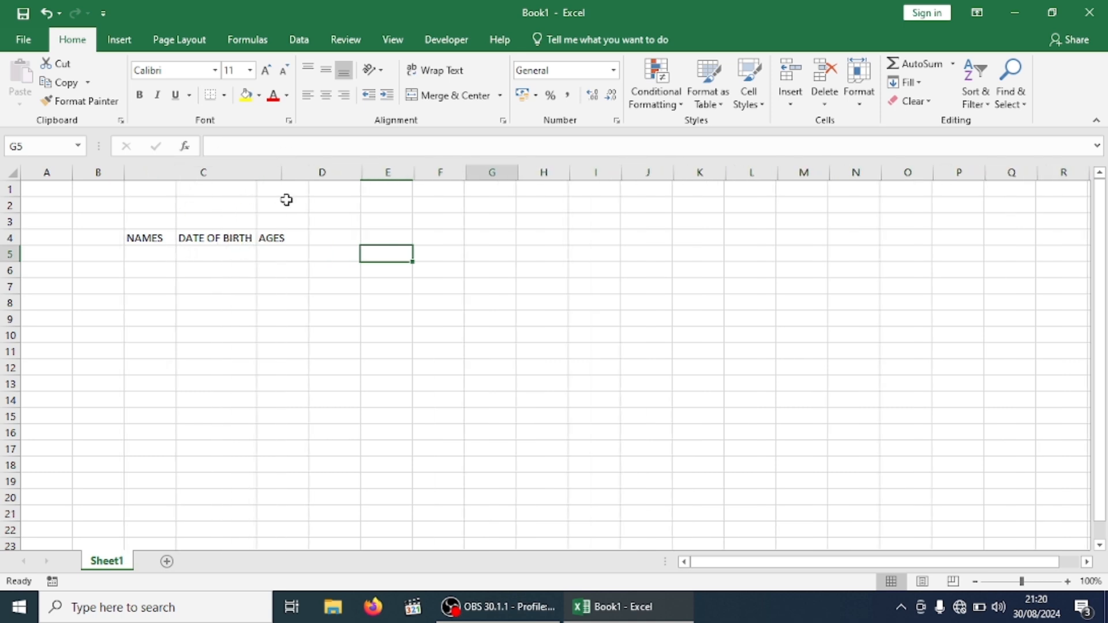
pyautogui.click(189, 256)
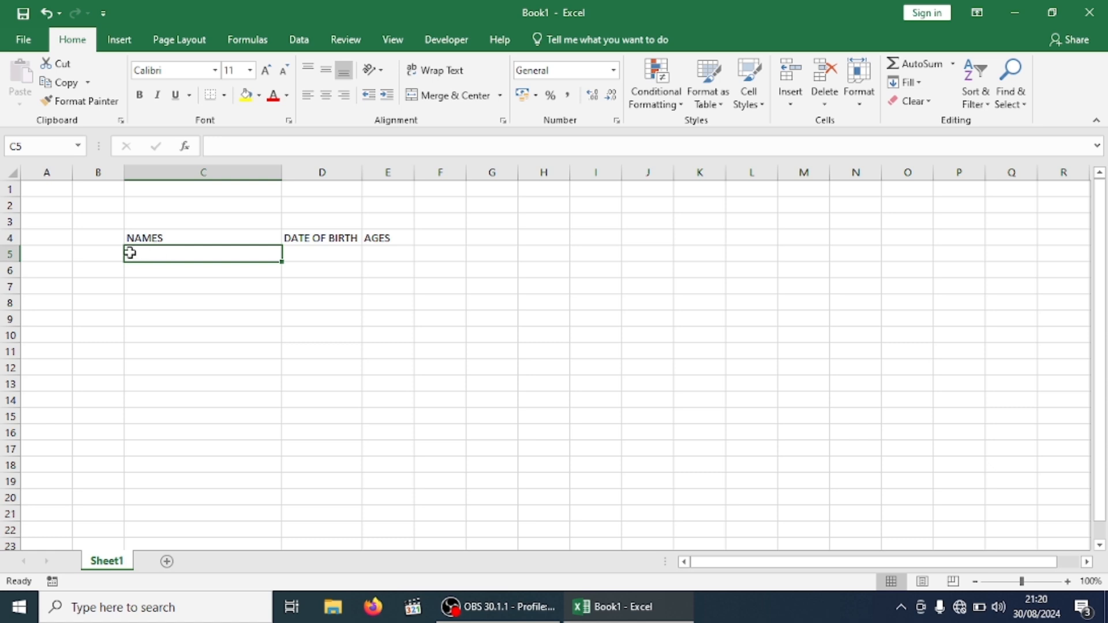
# Add the NO heading in B4 and enter 1 and FAITH in row 5
pyautogui.click(110, 241)
pyautogui.write('NO')
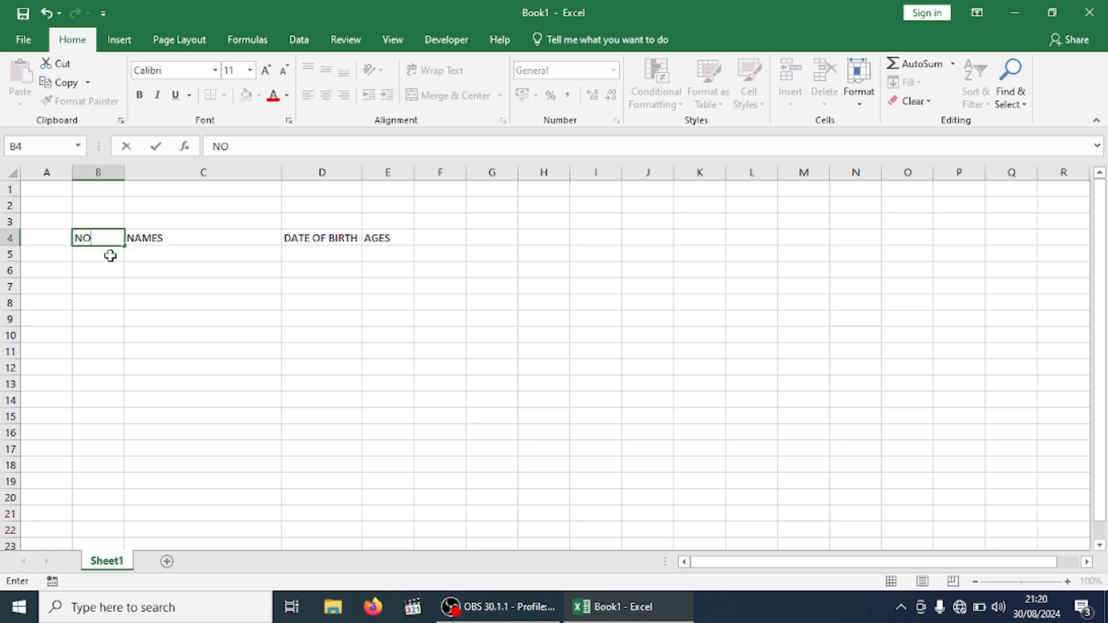
pyautogui.click(111, 253)
pyautogui.write('1')
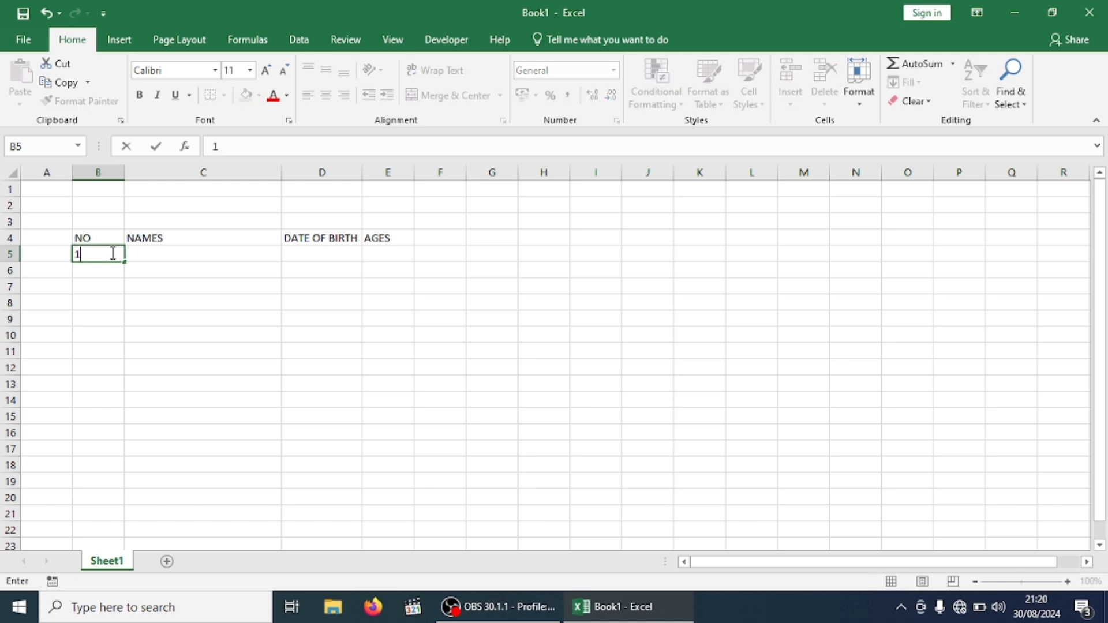
pyautogui.press('Tab')
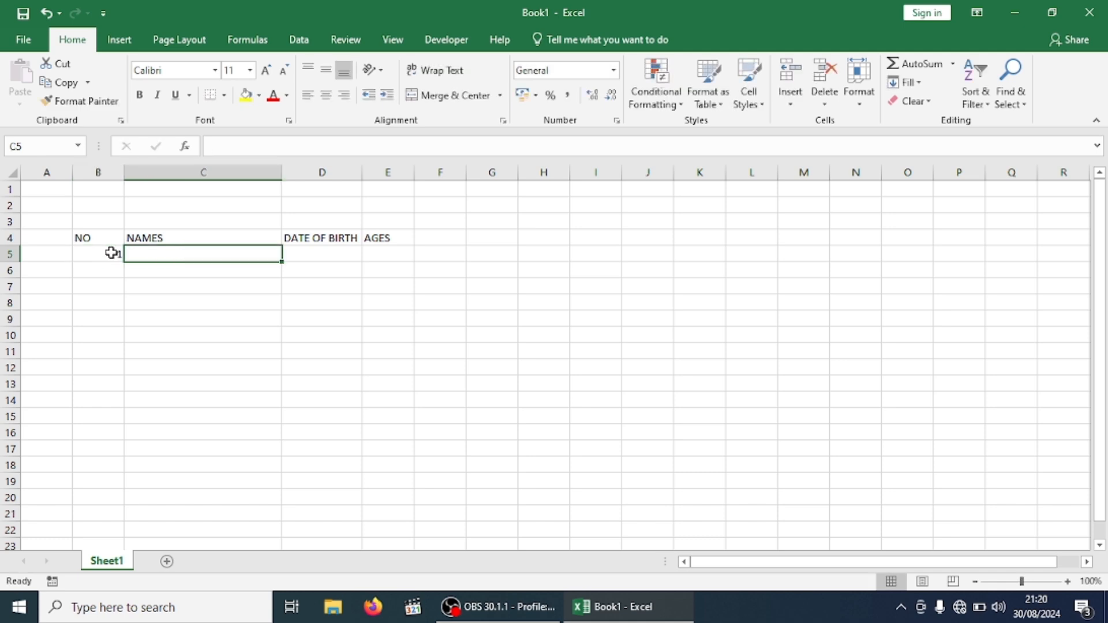
pyautogui.write('FAITH')
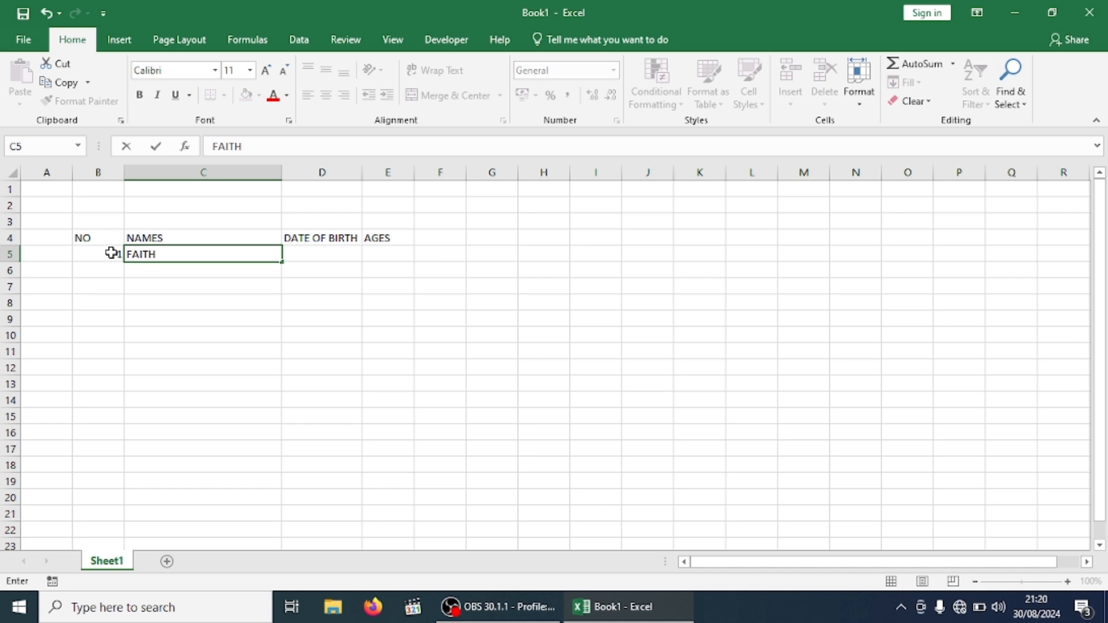
pyautogui.press('Return')
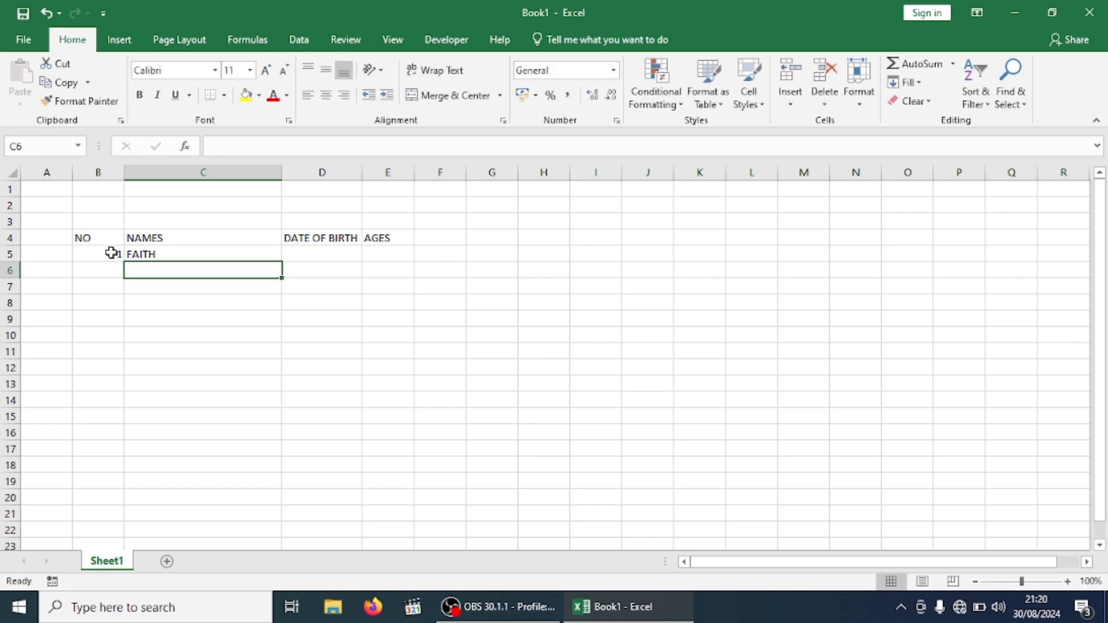
# Enter 2 in B6 and JOSELYNE in C6
pyautogui.press('Left')
pyautogui.write('2')
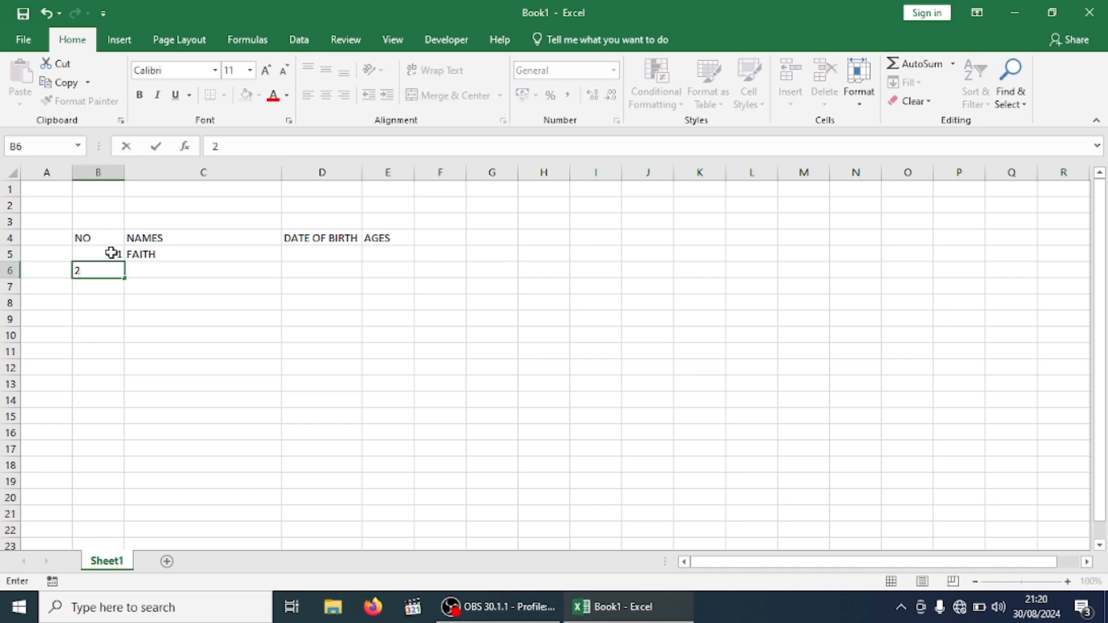
pyautogui.press('Tab')
pyautogui.write('JO')
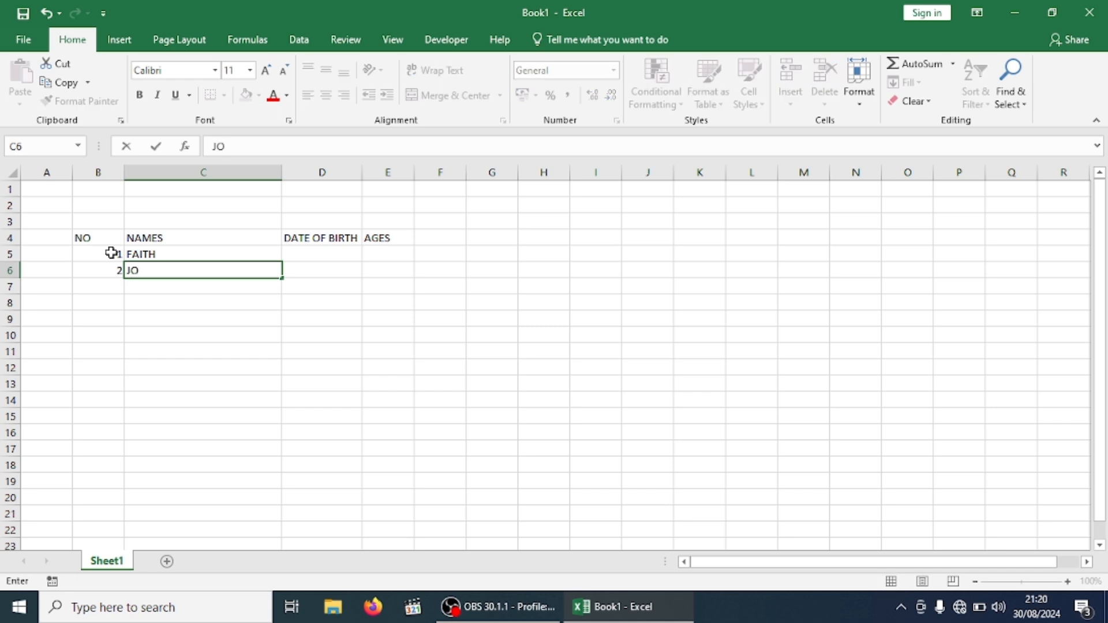
pyautogui.write('SELYNE')
# Enter EMMY, ALLIANCE, ARIANE and DAVY below JOSELYNE in the NAMES column
pyautogui.hotkey('ctrl', 'Return')
pyautogui.press('Return')
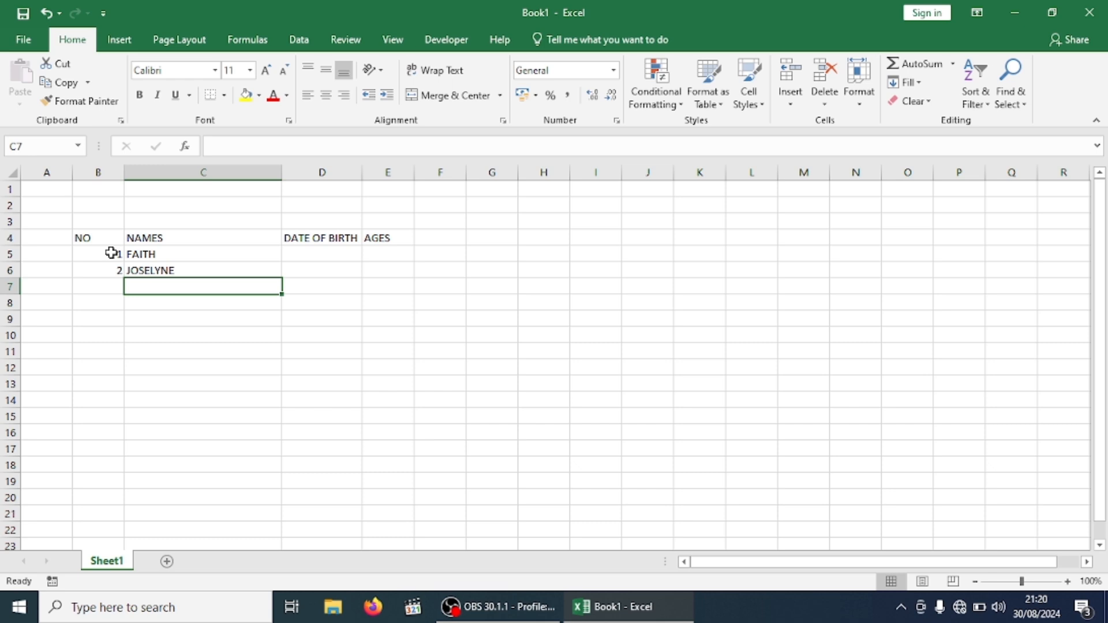
pyautogui.write('EMMY')
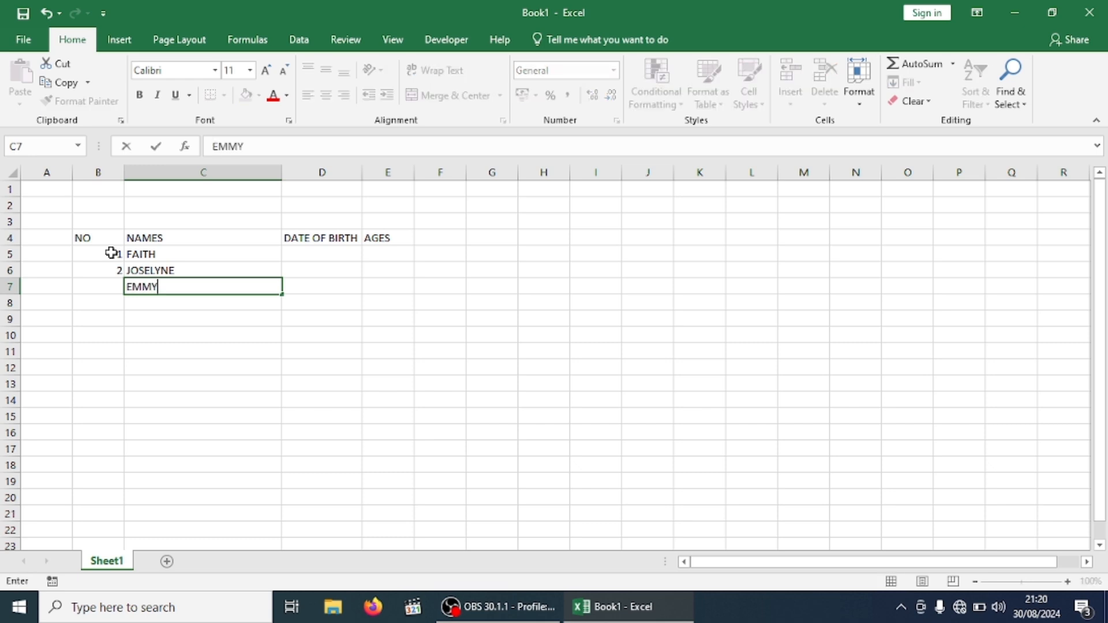
pyautogui.press('Return')
pyautogui.write('AL')
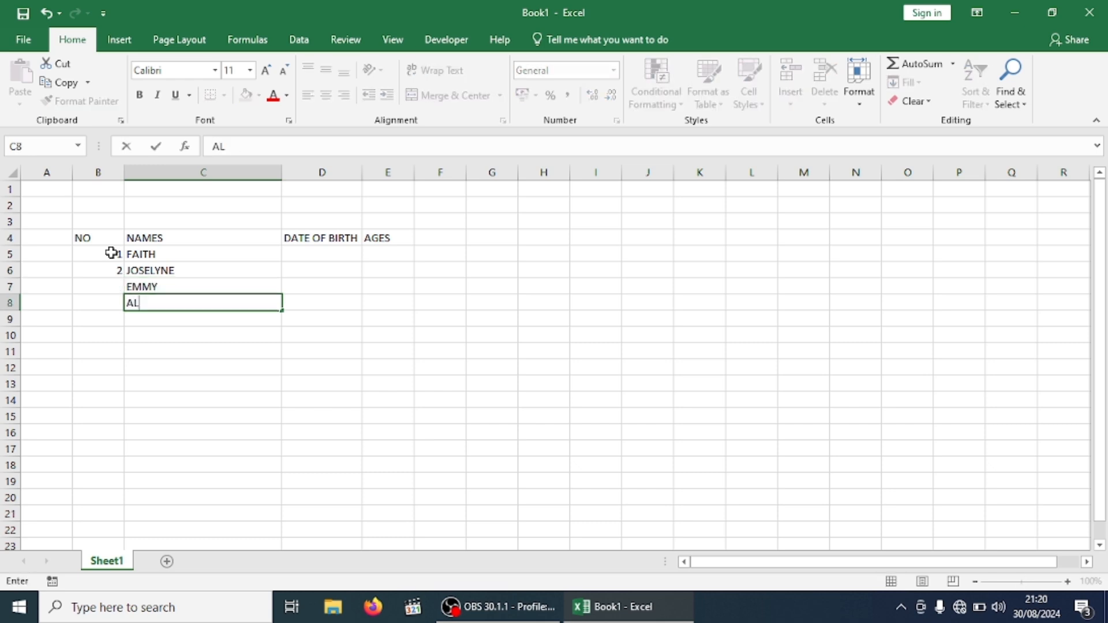
pyautogui.write('LIANCE')
pyautogui.press('Return')
pyautogui.write('ARIANE')
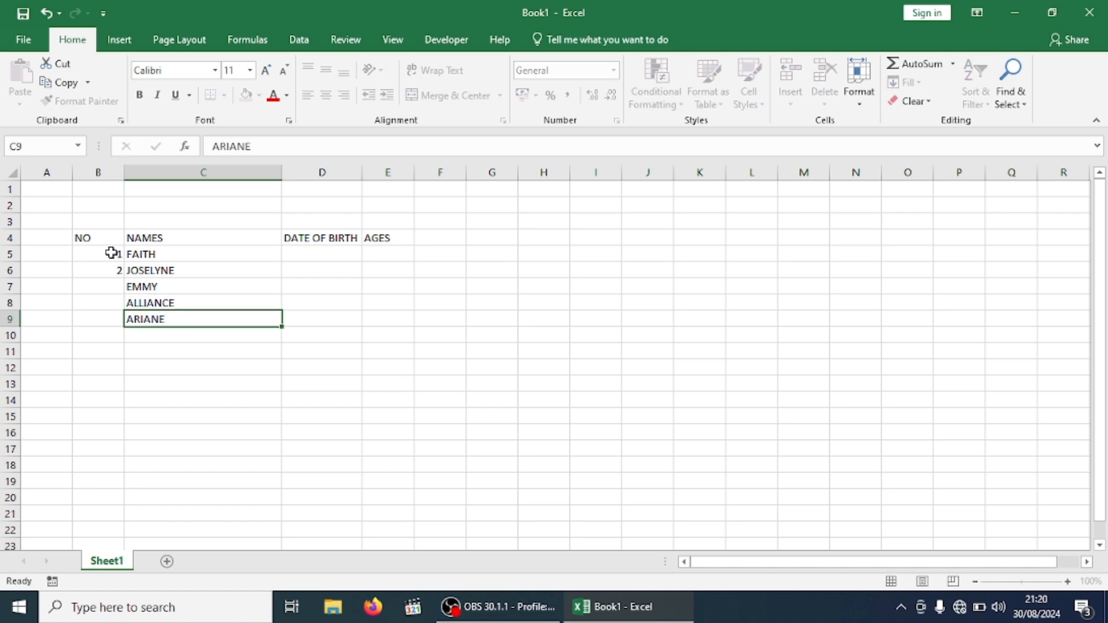
pyautogui.press('Return')
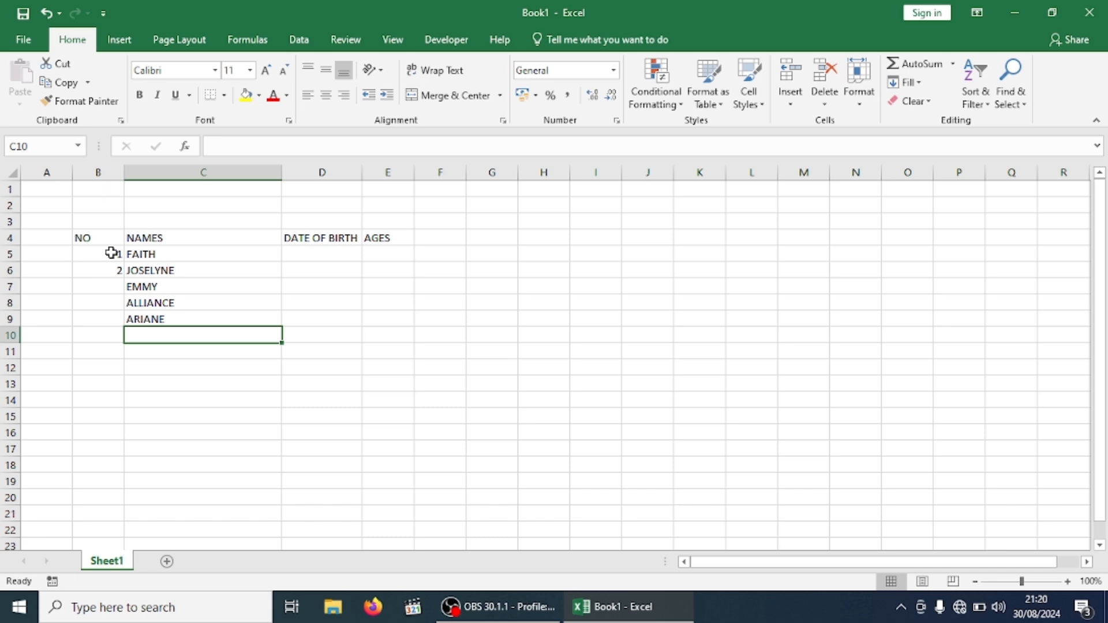
pyautogui.write('DAVY')
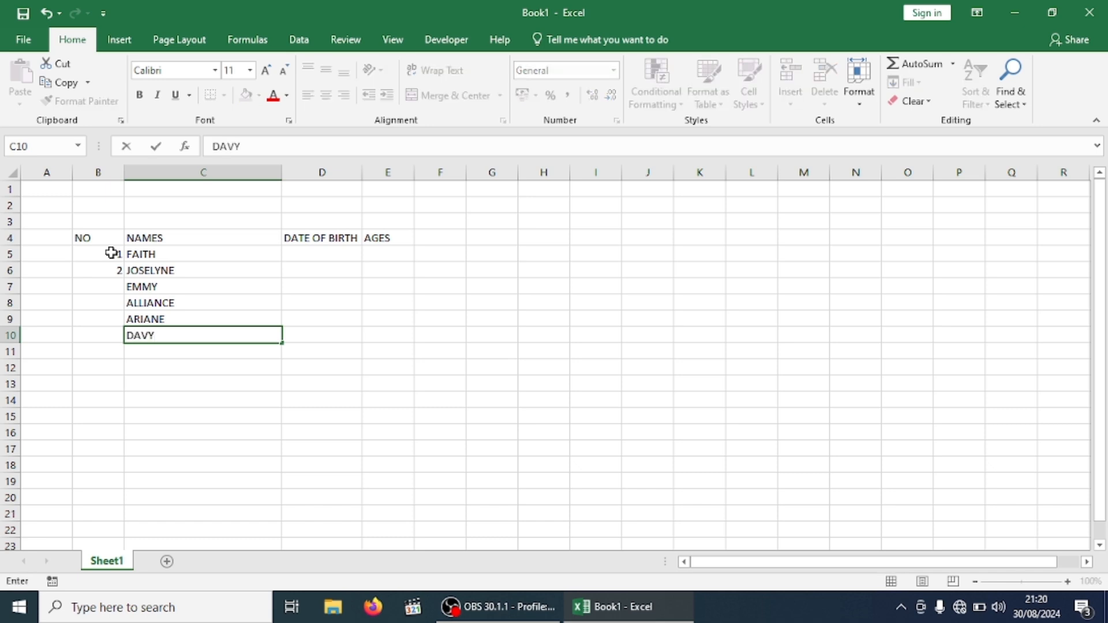
pyautogui.press('Return')
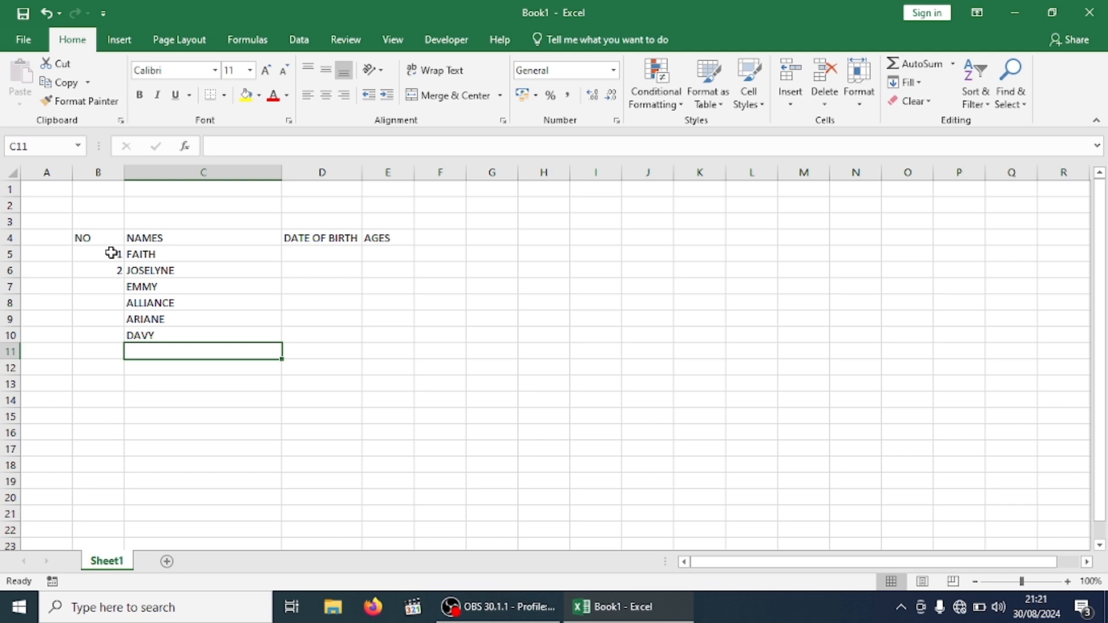
# Add JAMES, IAN, IVAN and DAMASCENE to the names list
pyautogui.write('JAMES')
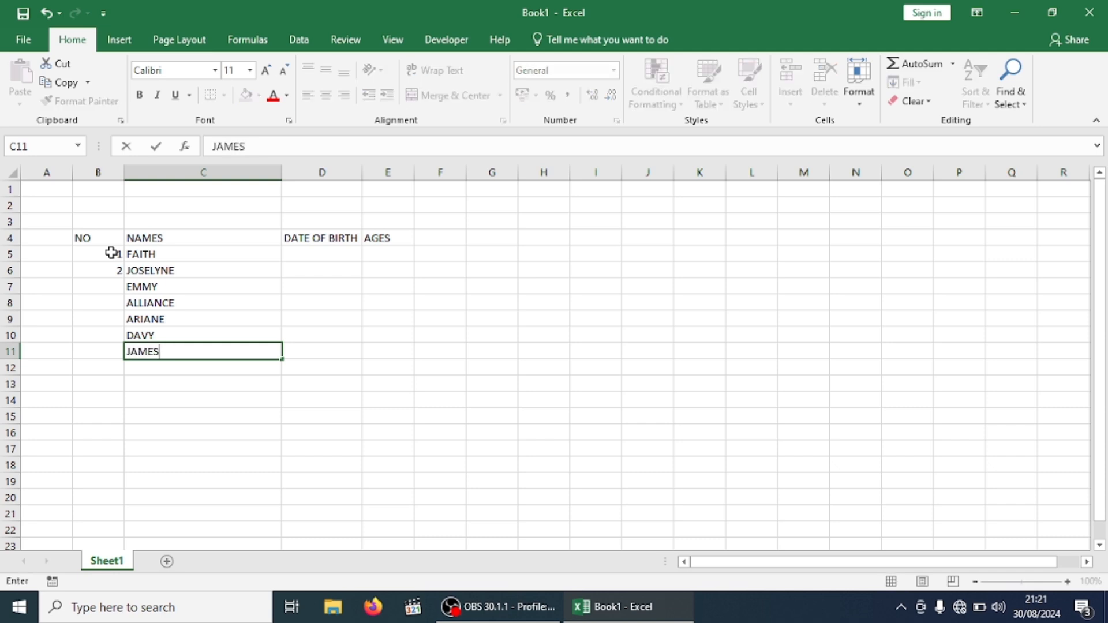
pyautogui.press('Return')
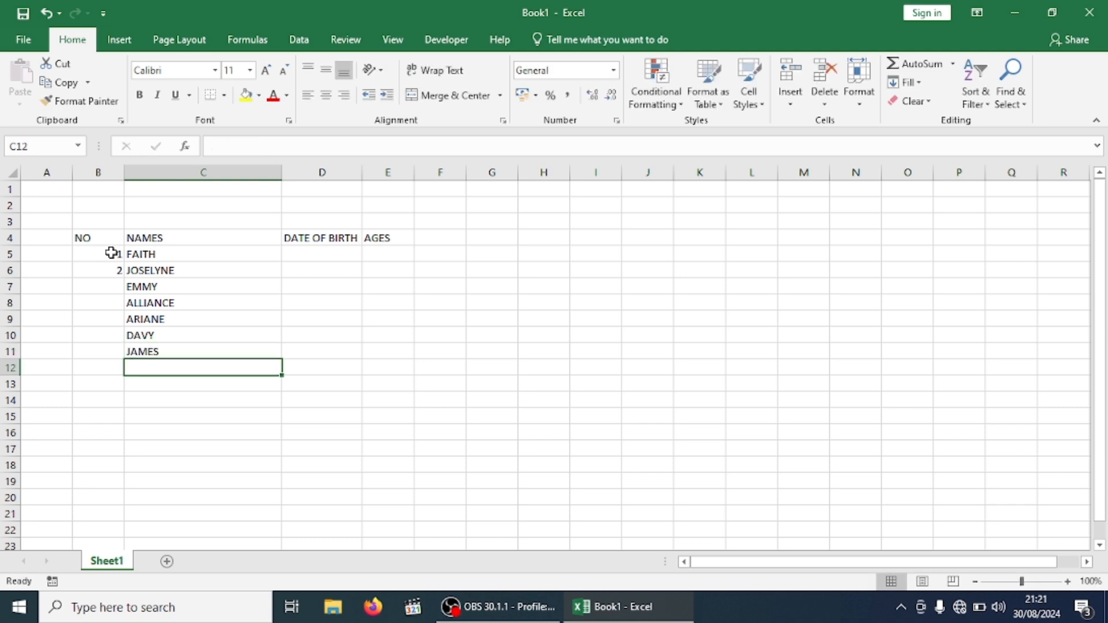
pyautogui.write('IAN')
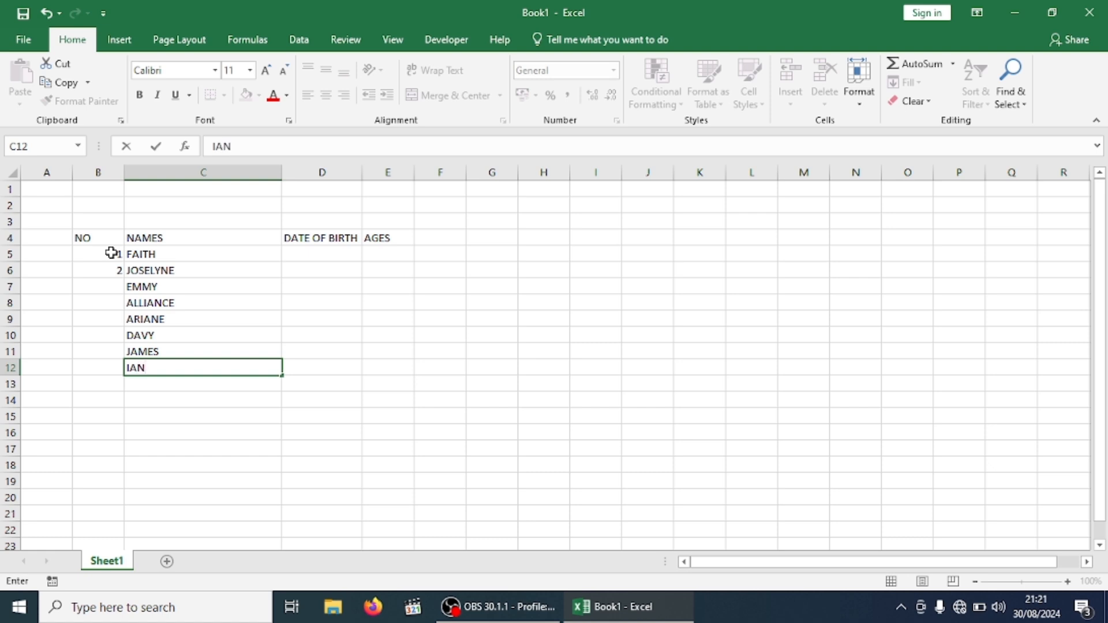
pyautogui.press('Return')
pyautogui.write('IVAN')
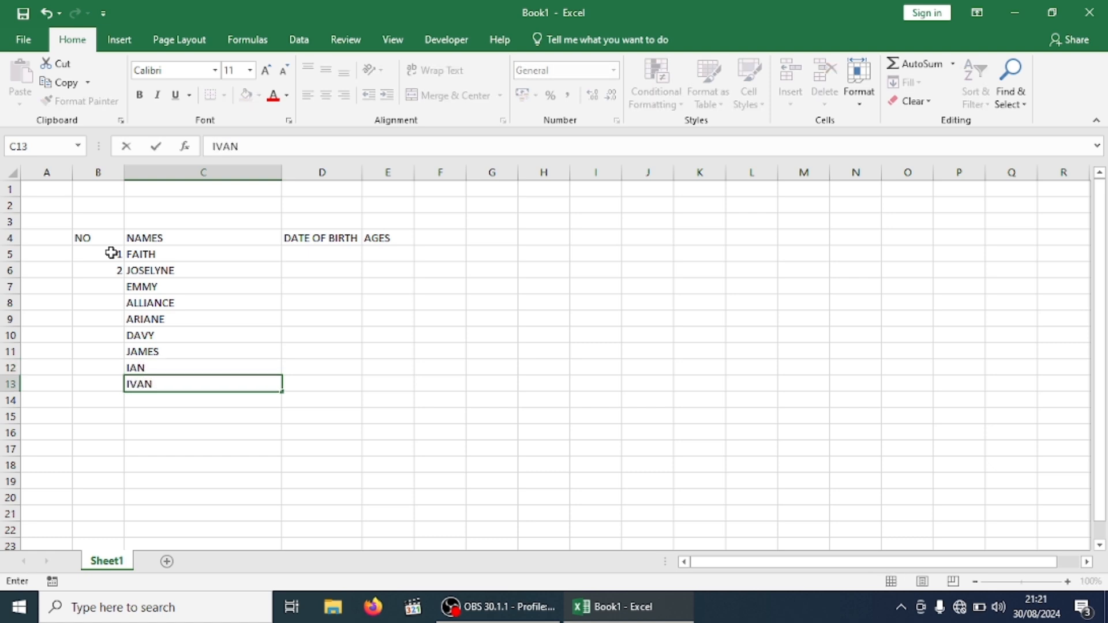
pyautogui.press('Return')
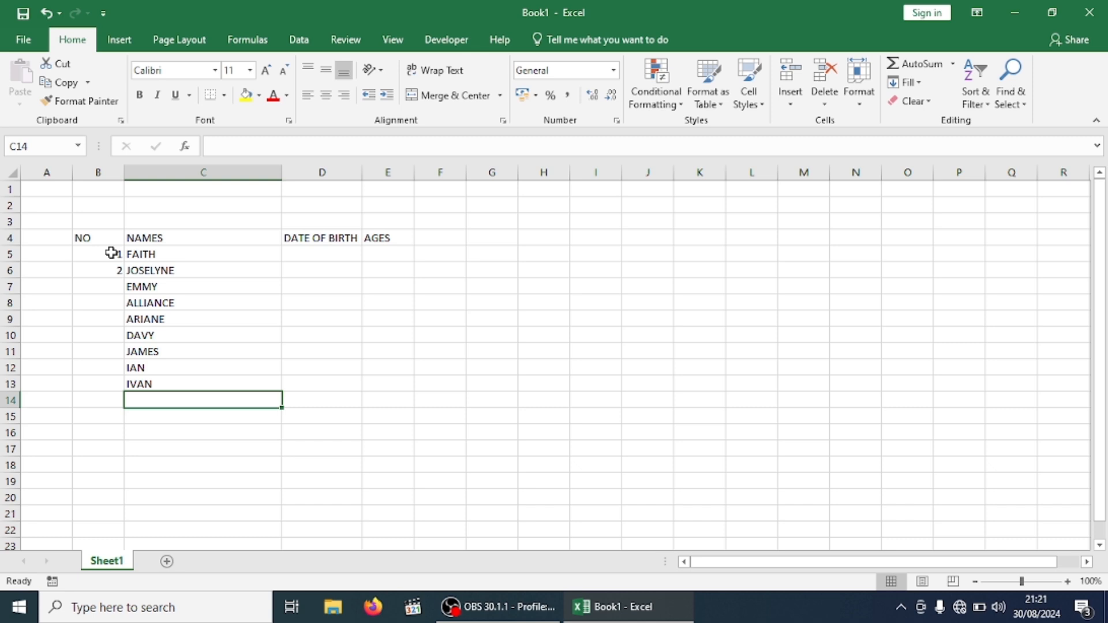
pyautogui.write('D')
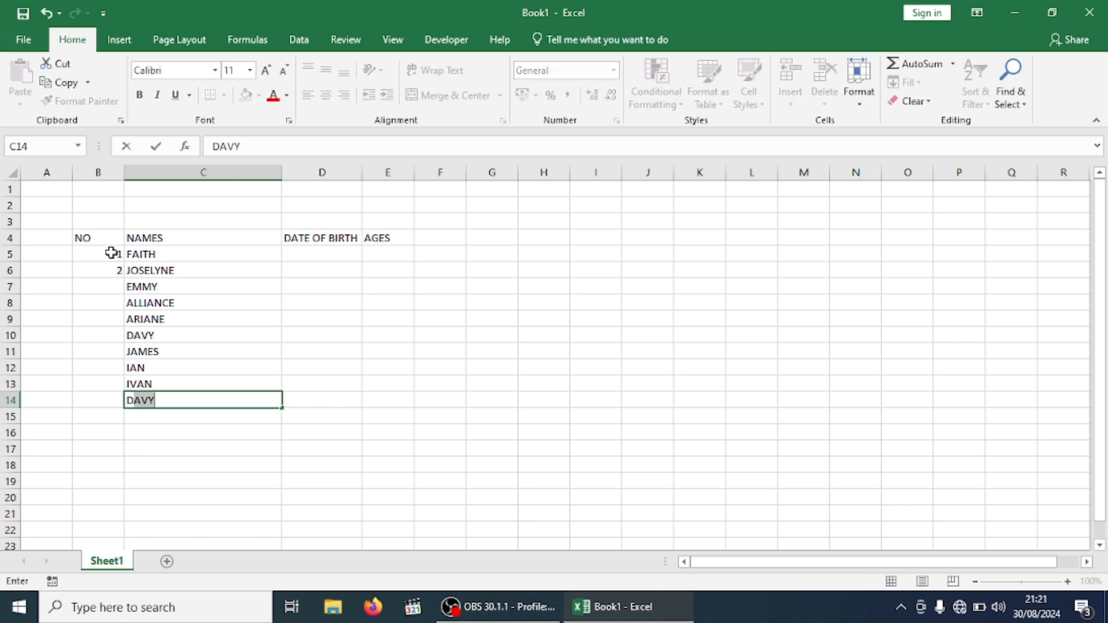
pyautogui.write('AMASCENE')
pyautogui.press('Return')
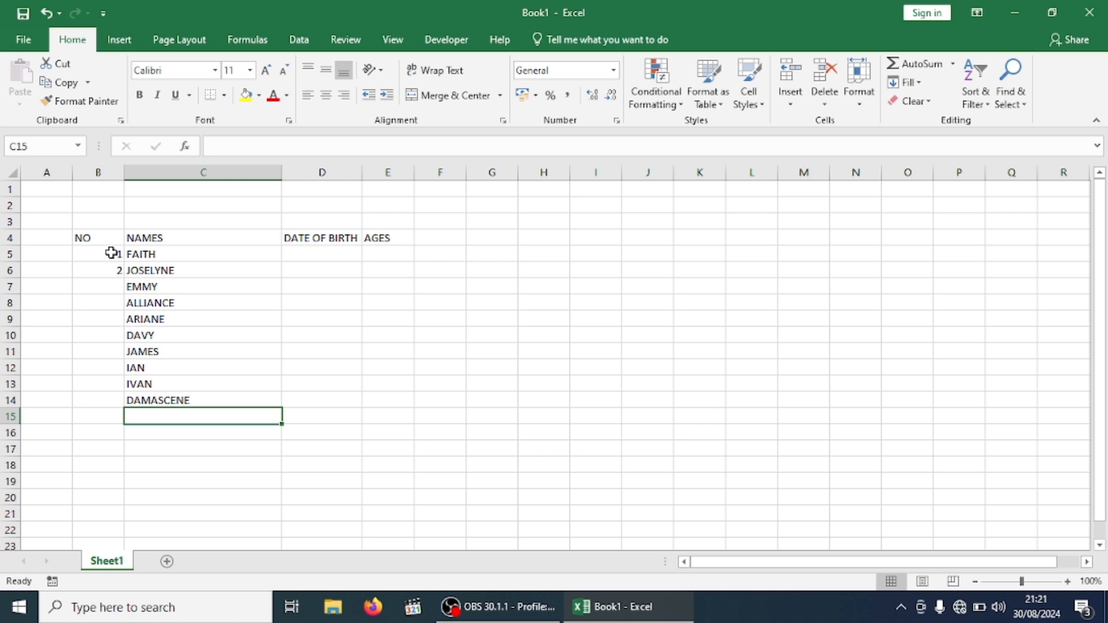
# Finish the list with ISAIE, BETTY and CLEMENT in C15:C17
pyautogui.write('ISAE')
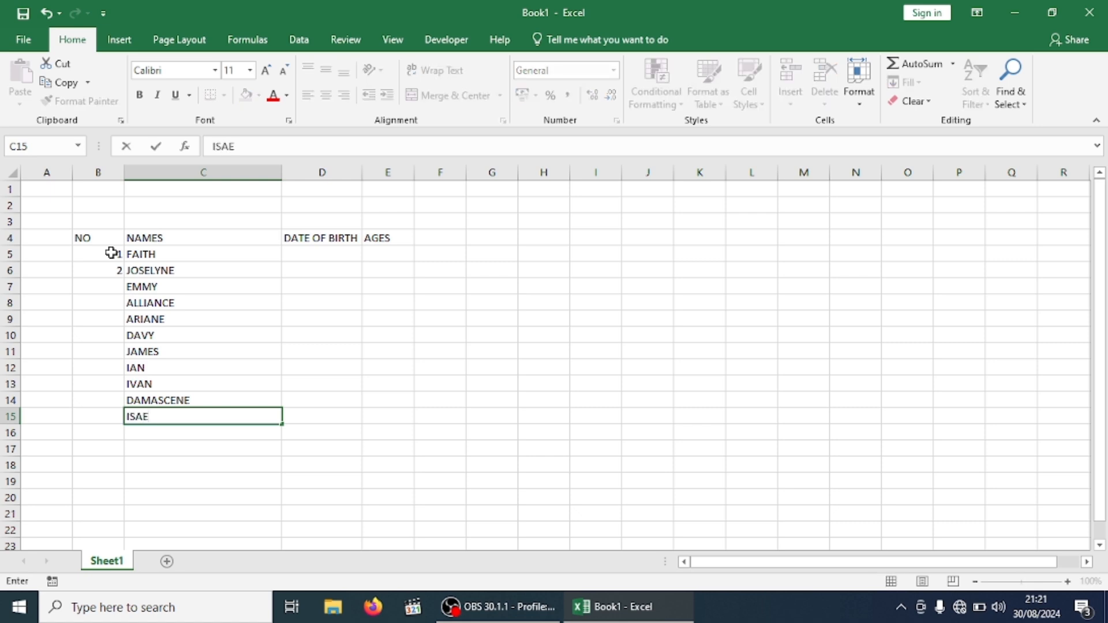
pyautogui.press('BackSpace')
pyautogui.write('IE')
pyautogui.press('Return')
pyautogui.write('BETTY')
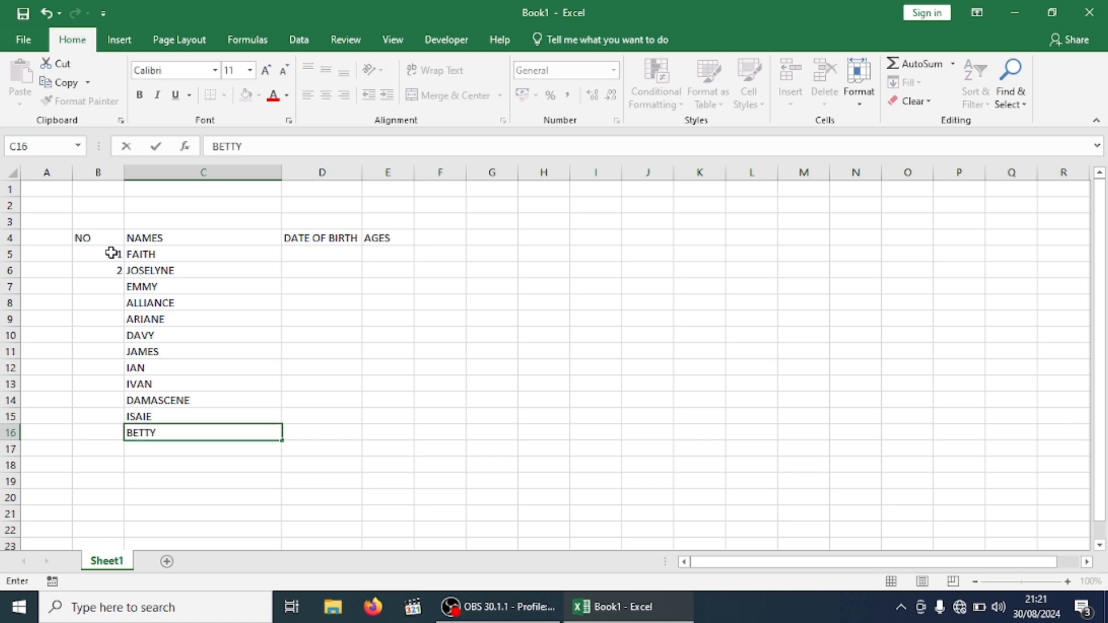
pyautogui.press('Return')
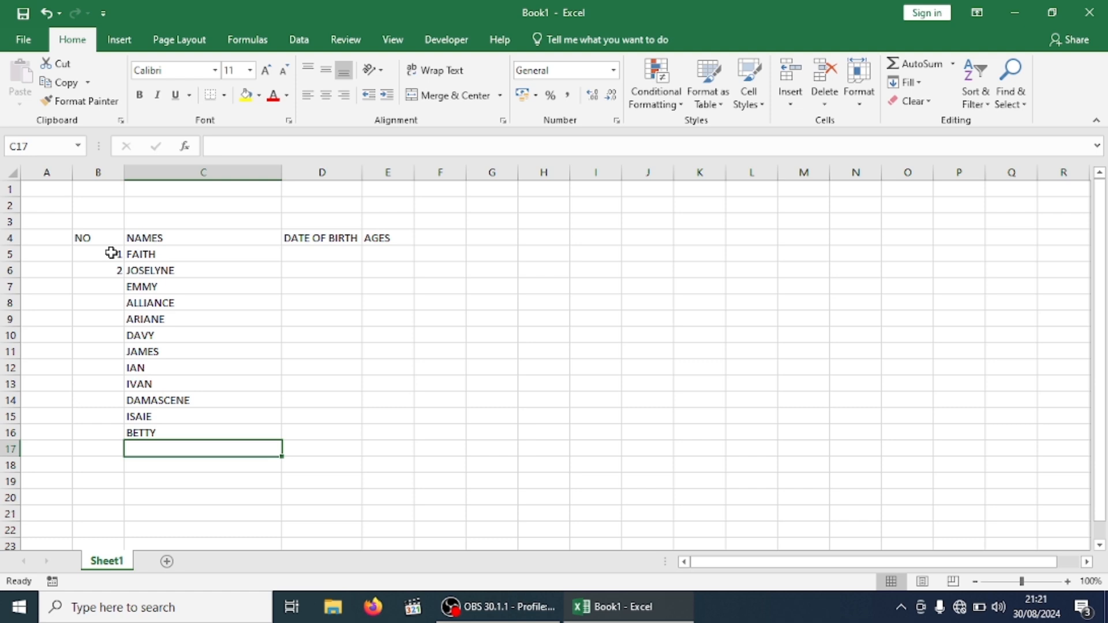
pyautogui.write('CLEMT')
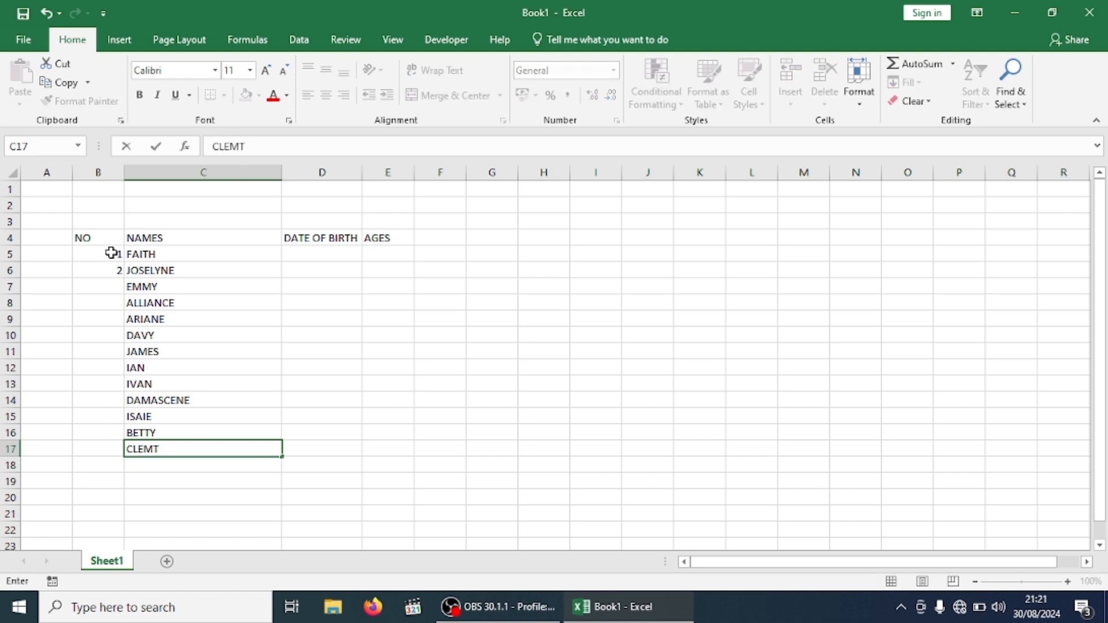
pyautogui.press('BackSpace')
pyautogui.write('ENT')
pyautogui.press('Return')
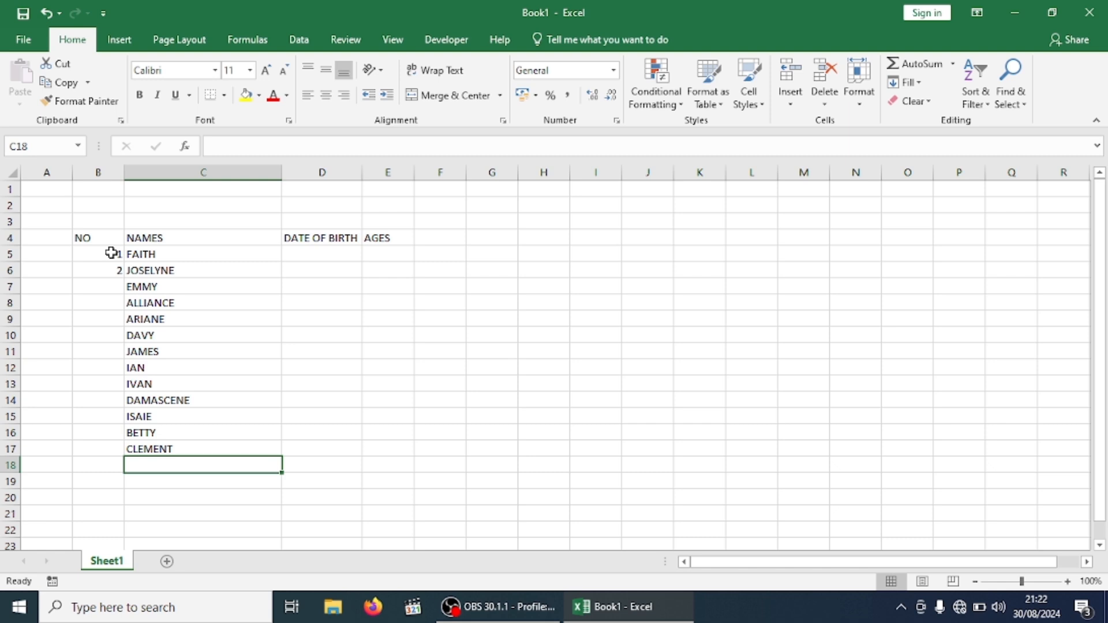
# Fill-drag 1 and 2 down to number B5:B17 from 1 to 13, then narrow column B
pyautogui.moveTo(112, 254); pyautogui.dragTo(122, 455)
pyautogui.click(290, 355)
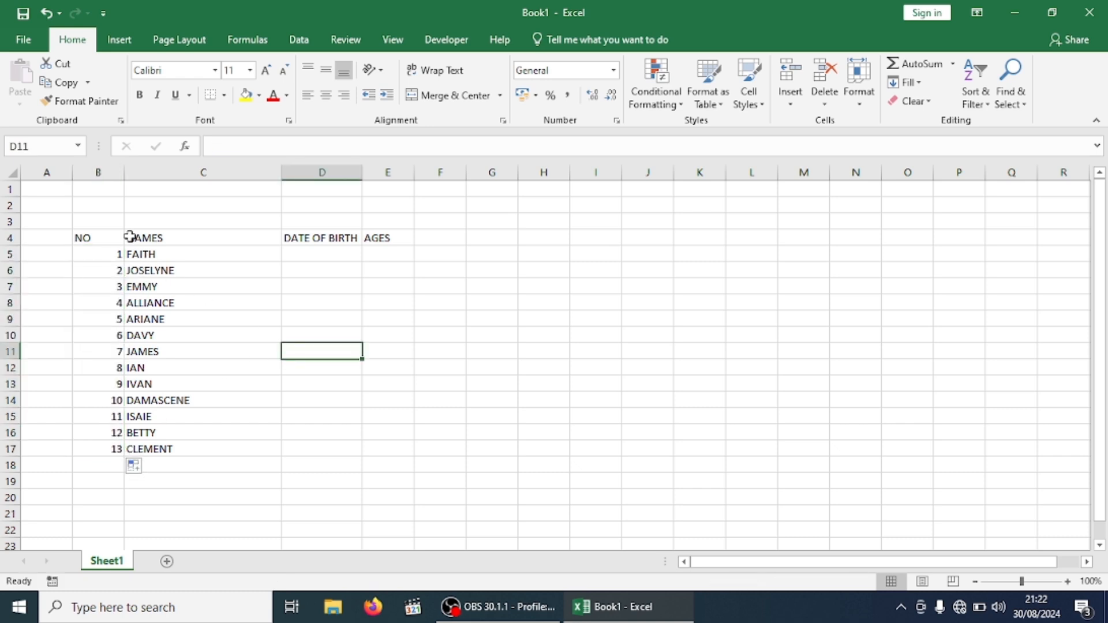
pyautogui.moveTo(122, 174); pyautogui.dragTo(99, 185)
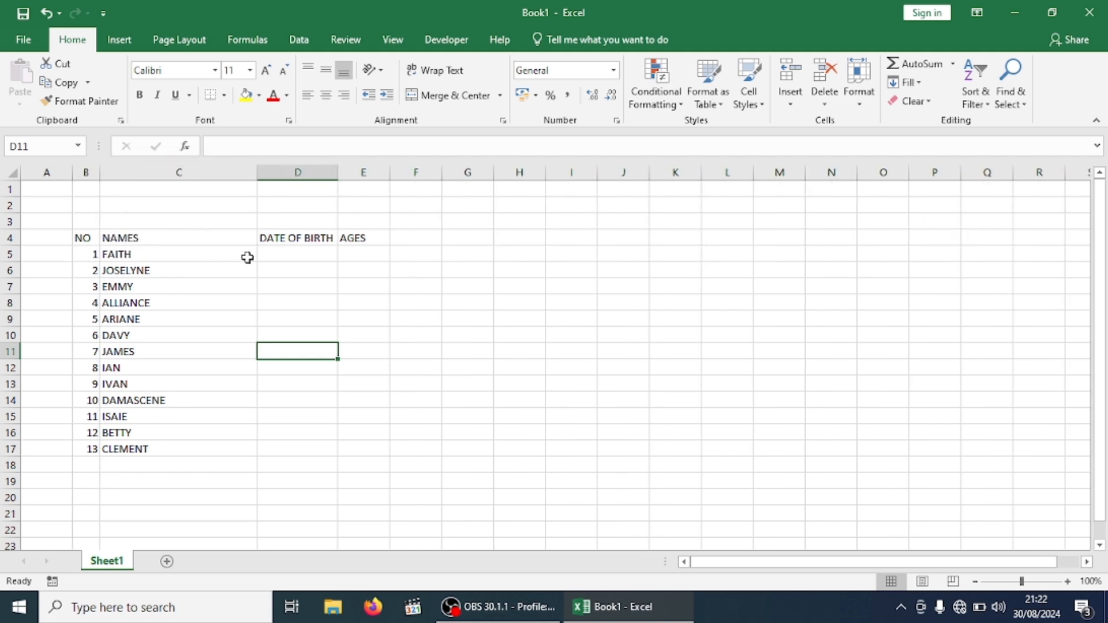
pyautogui.click(283, 255)
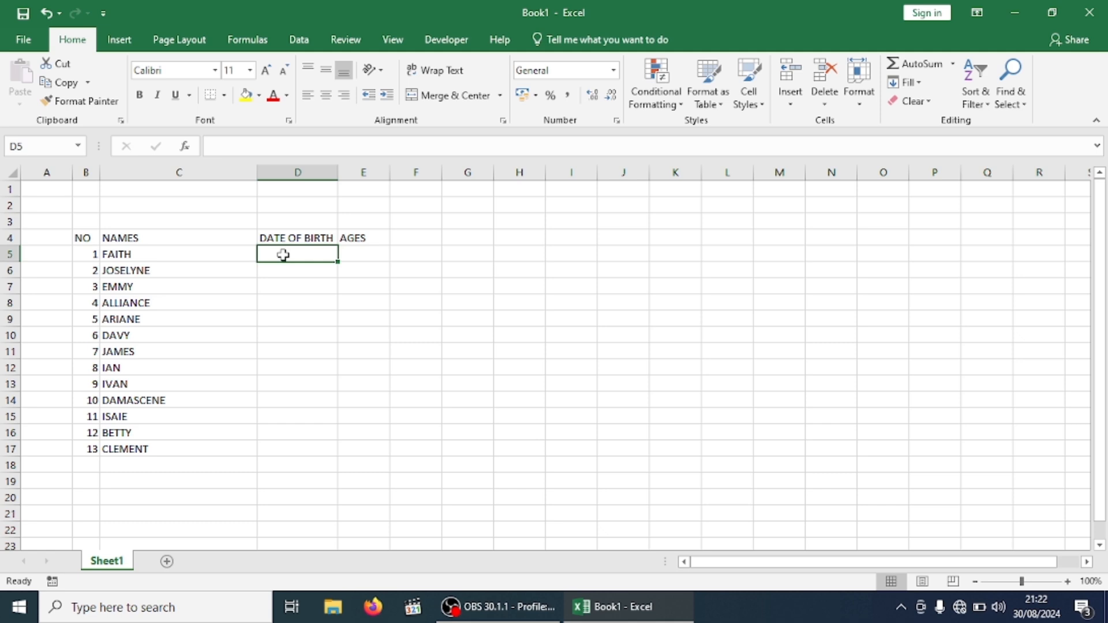
# Enter birth dates 02/05/2000 for FAITH and 23/04/1998 for JOSELYNE in D5:D6
pyautogui.write('02')
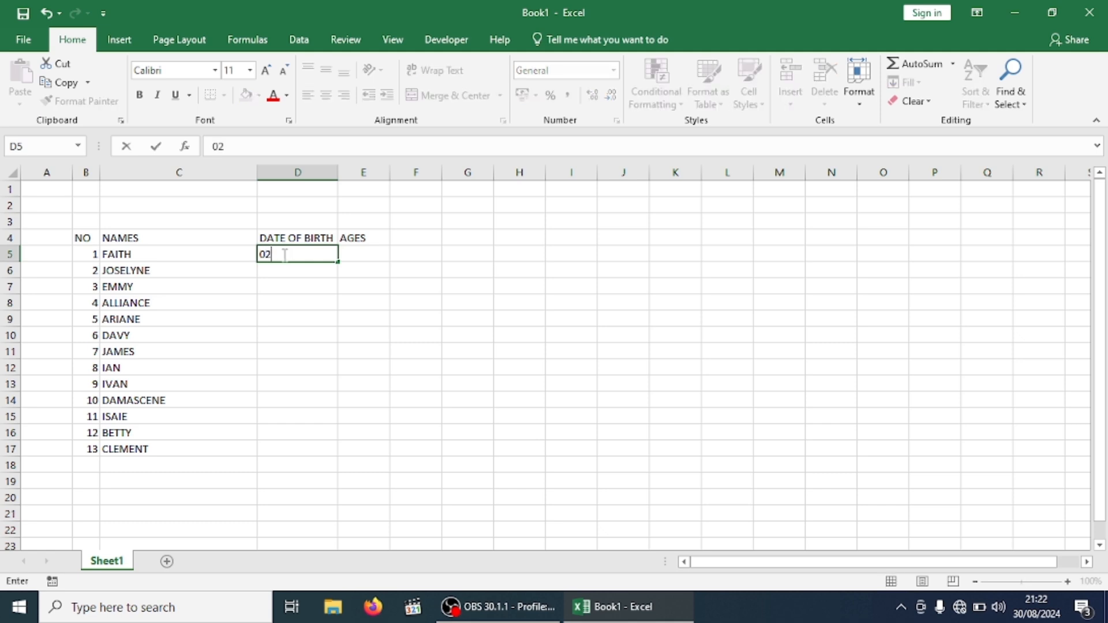
pyautogui.write('/05/2000')
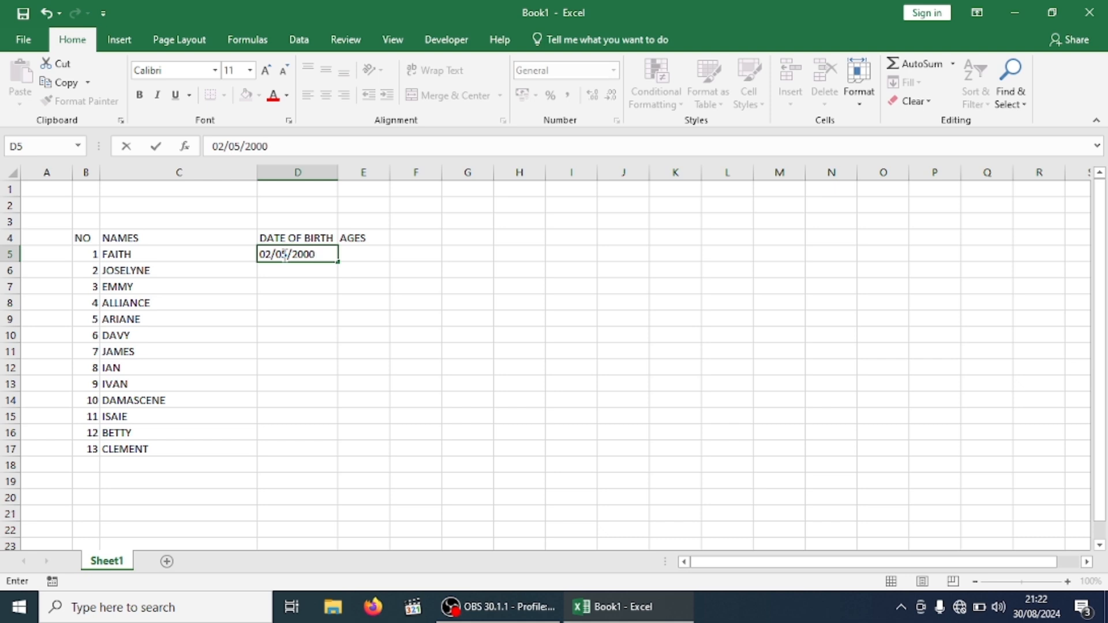
pyautogui.press('Return')
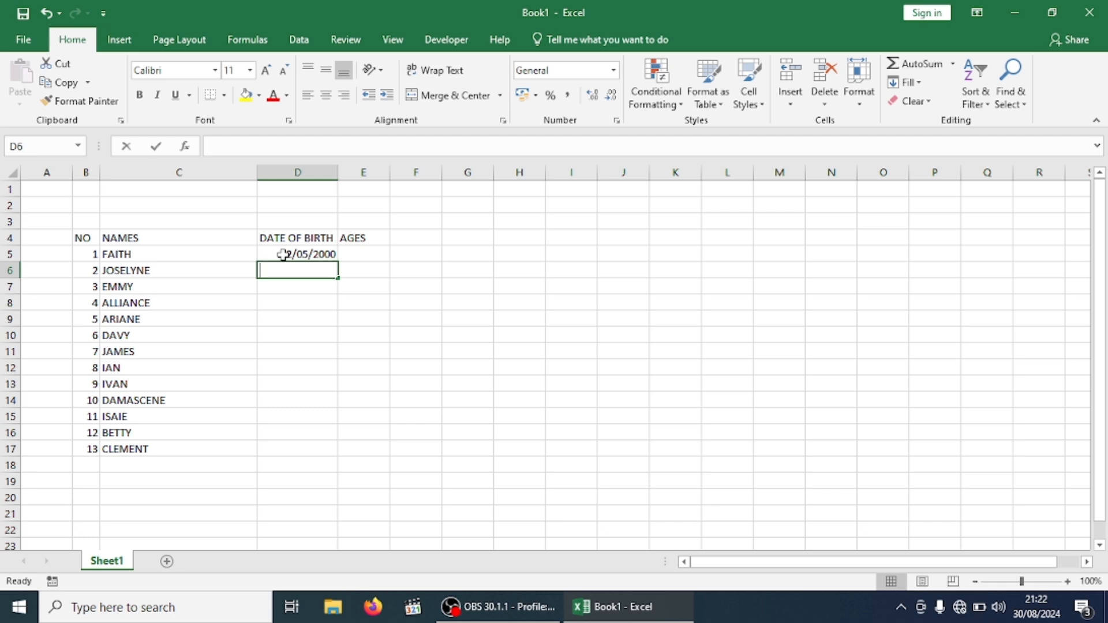
pyautogui.write('2')
pyautogui.press('BackSpace')
pyautogui.write('23')
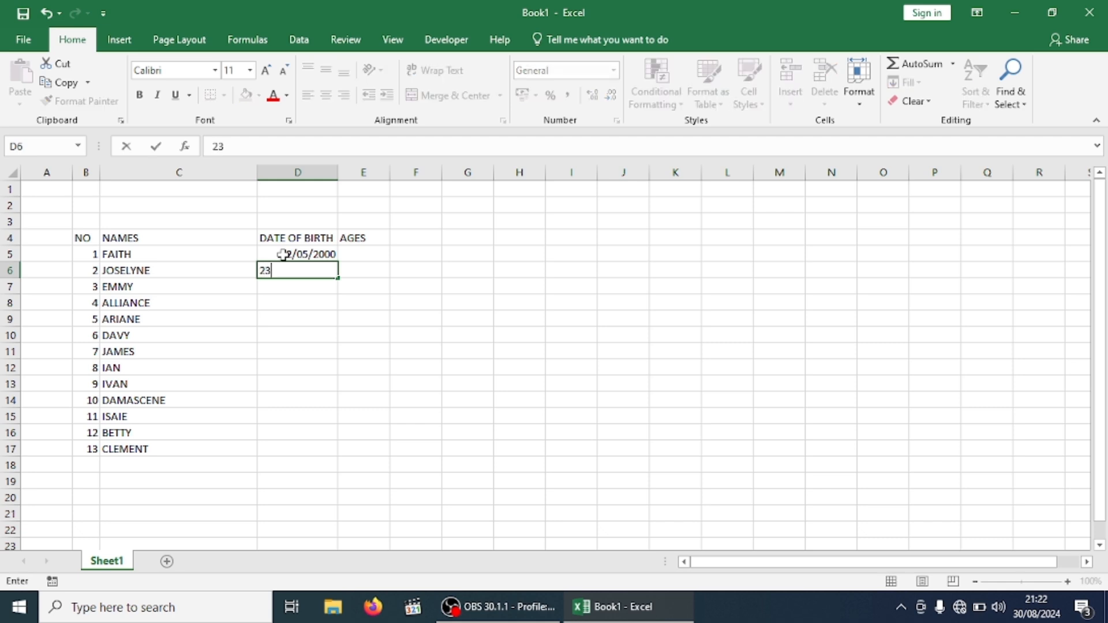
pyautogui.write('/04/1998')
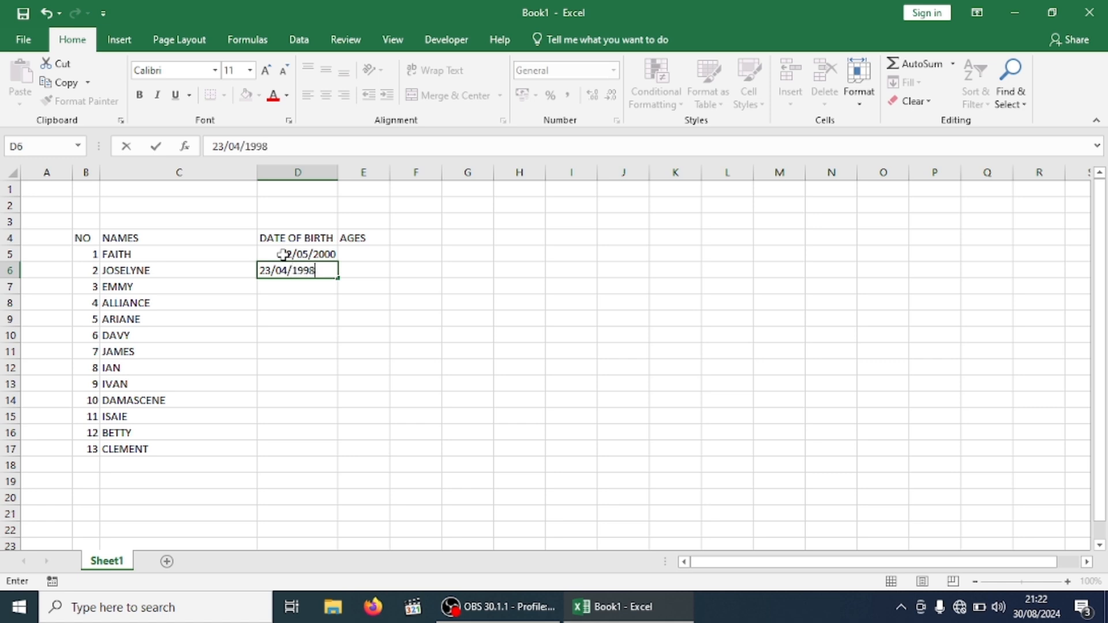
pyautogui.press('Return')
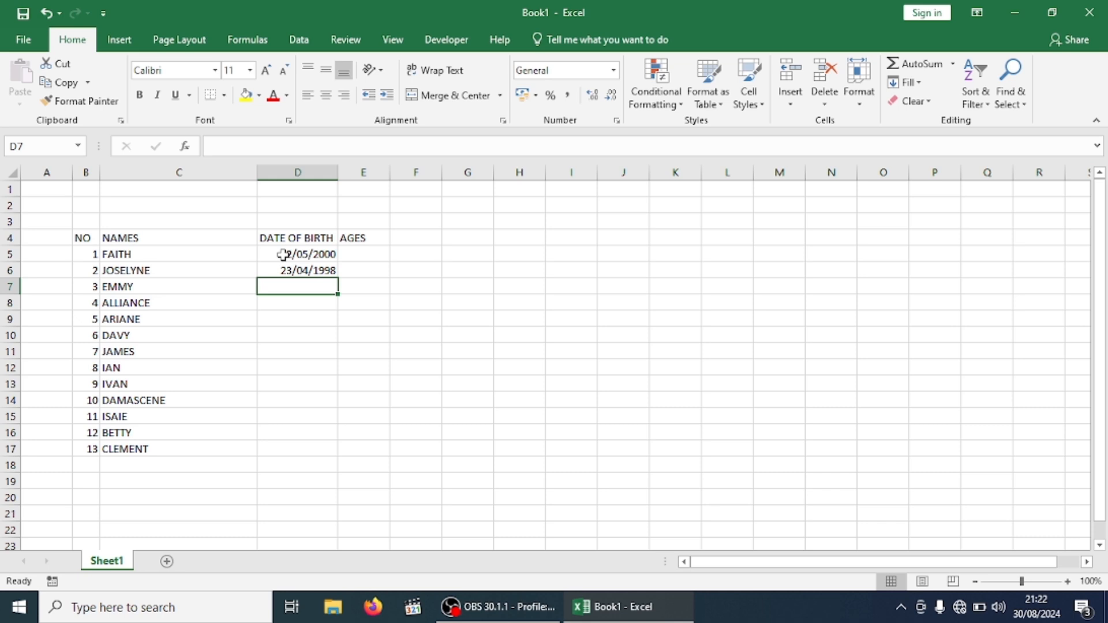
# Enter 25/06/2003 for EMMY and 30/12/1980 for ALLIANCE in D7:D8
pyautogui.write('25/')
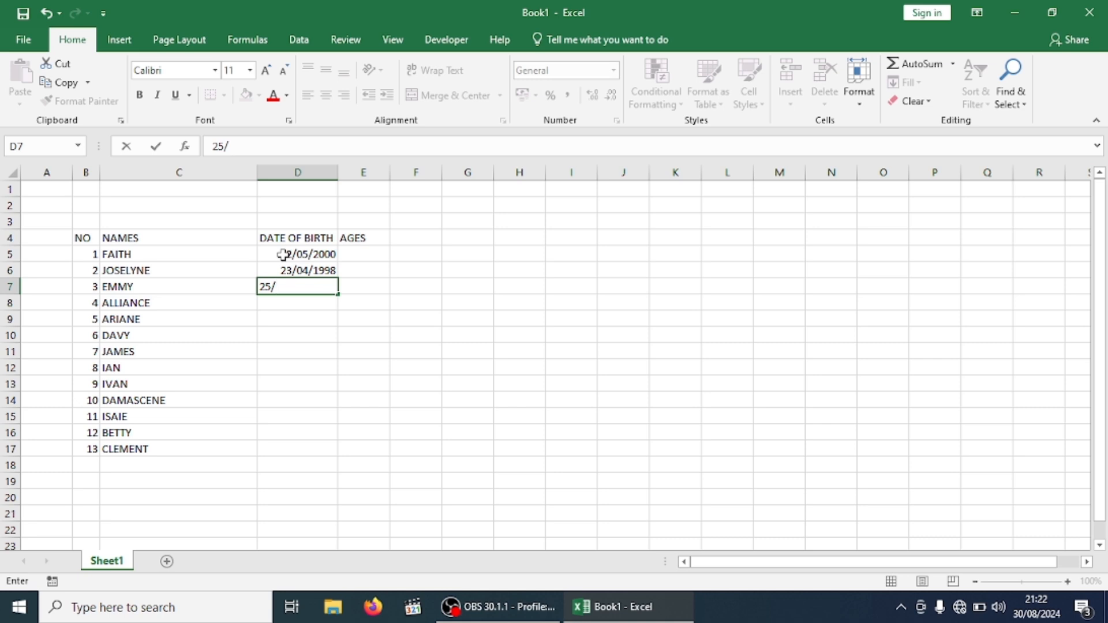
pyautogui.write('06/2003')
pyautogui.press('Return')
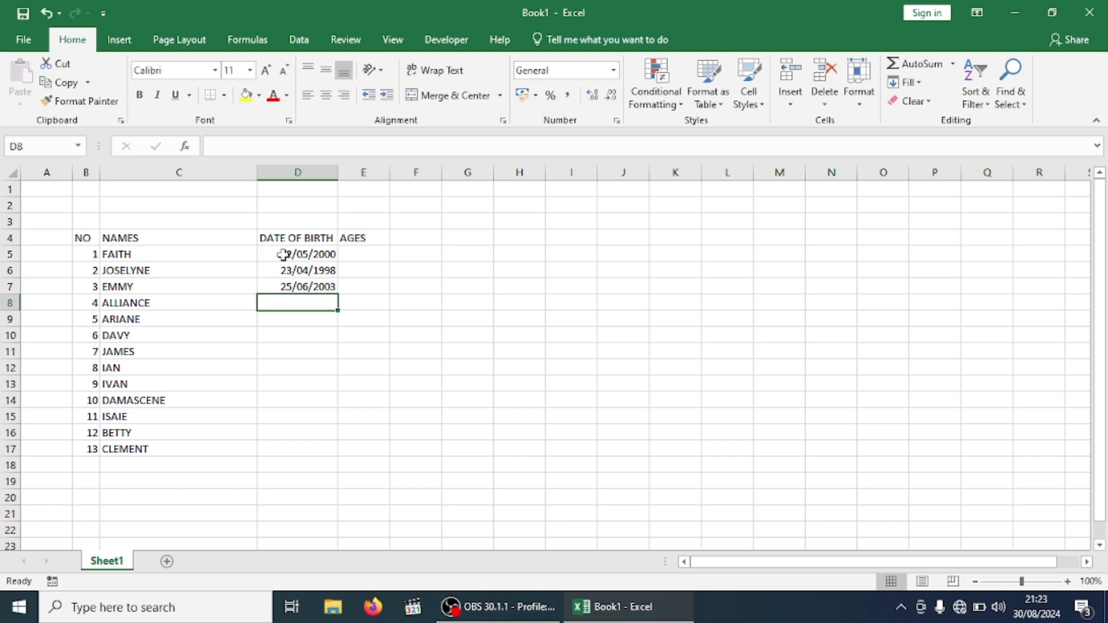
pyautogui.write('30')
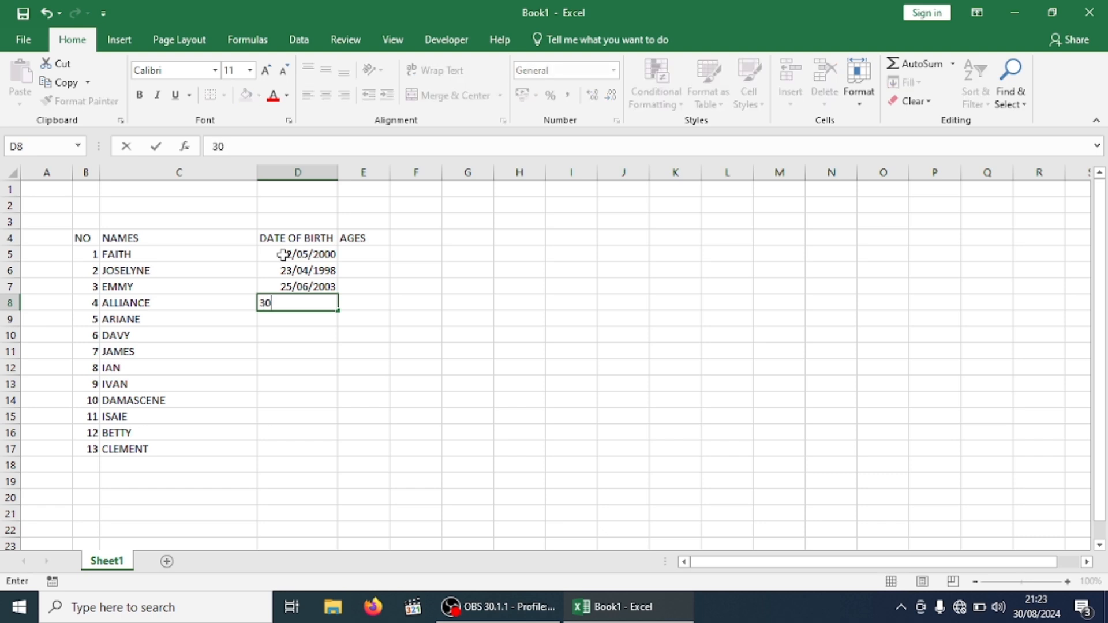
pyautogui.write('/12/1980')
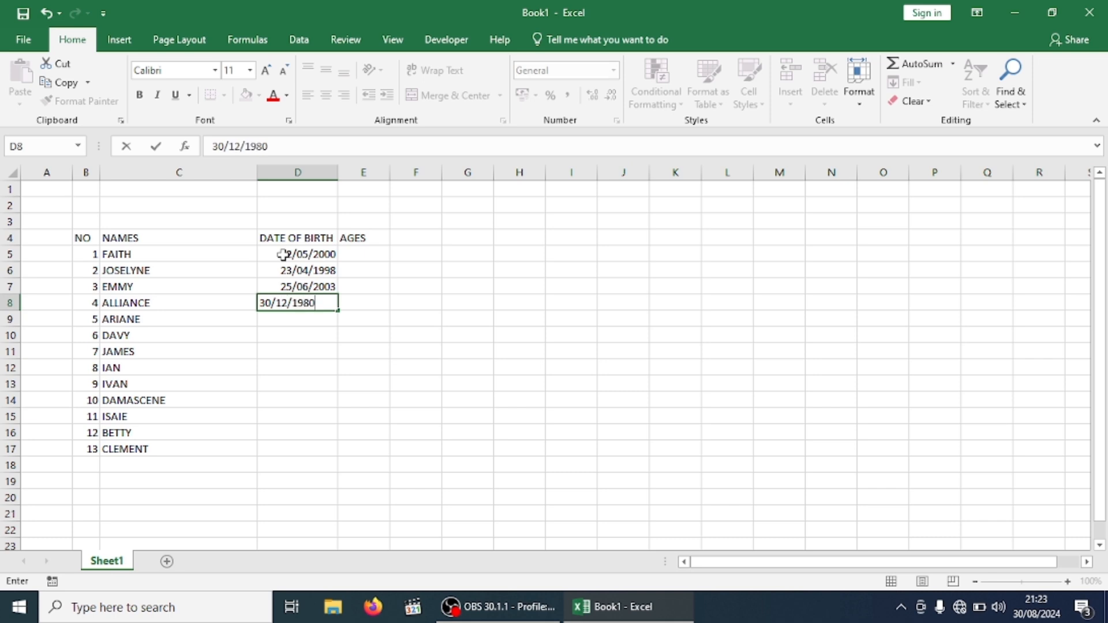
pyautogui.press('Return')
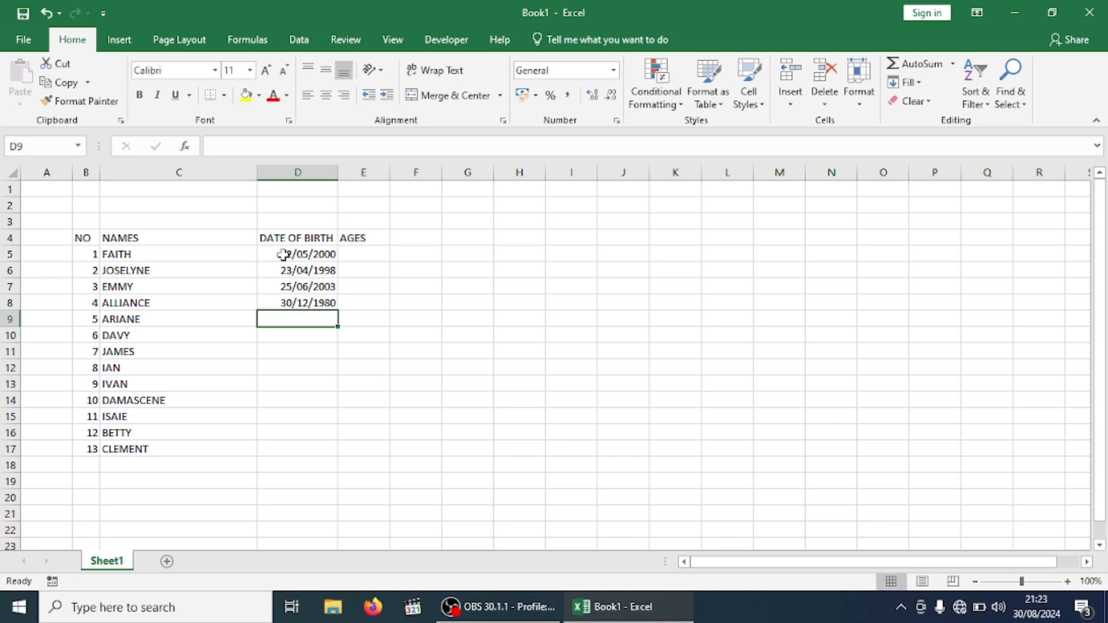
pyautogui.write('0')
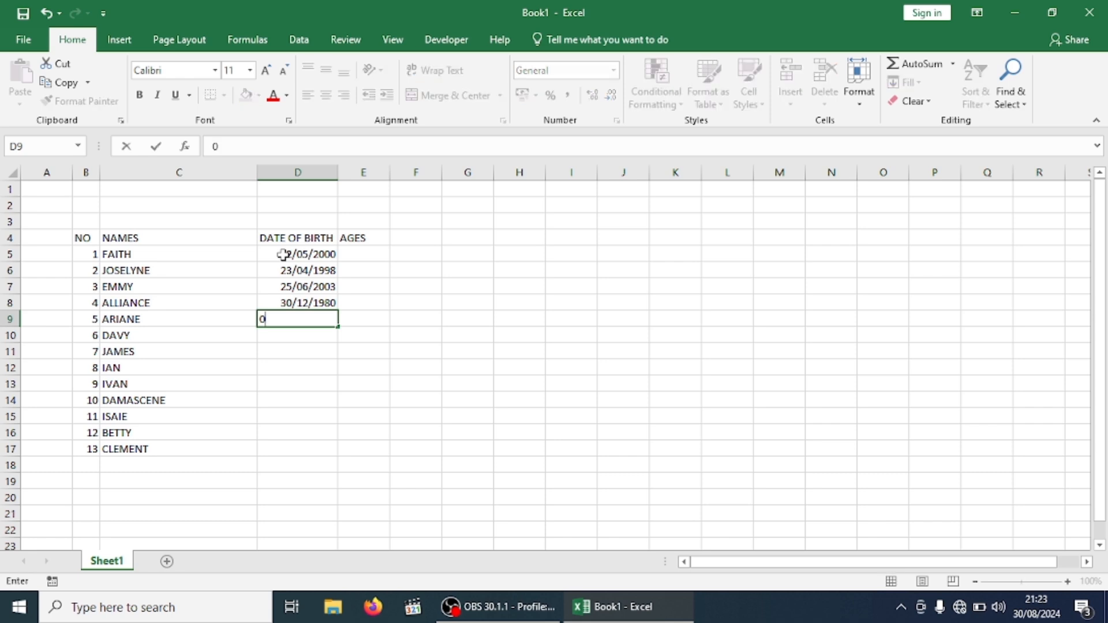
pyautogui.write('6/02/20')
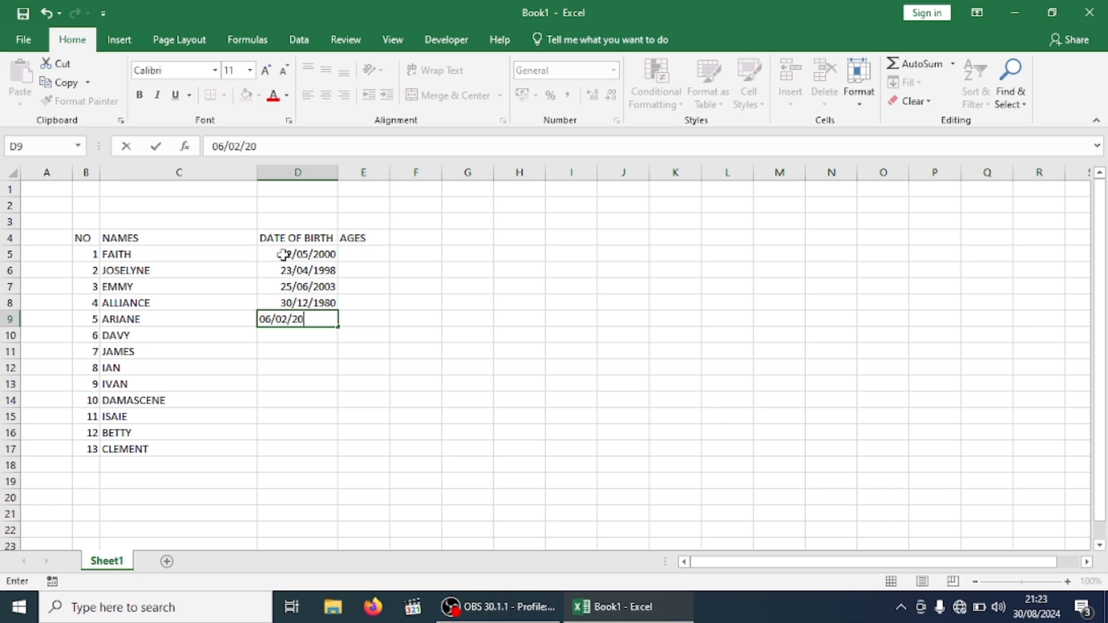
pyautogui.write('06')
pyautogui.press('Return')
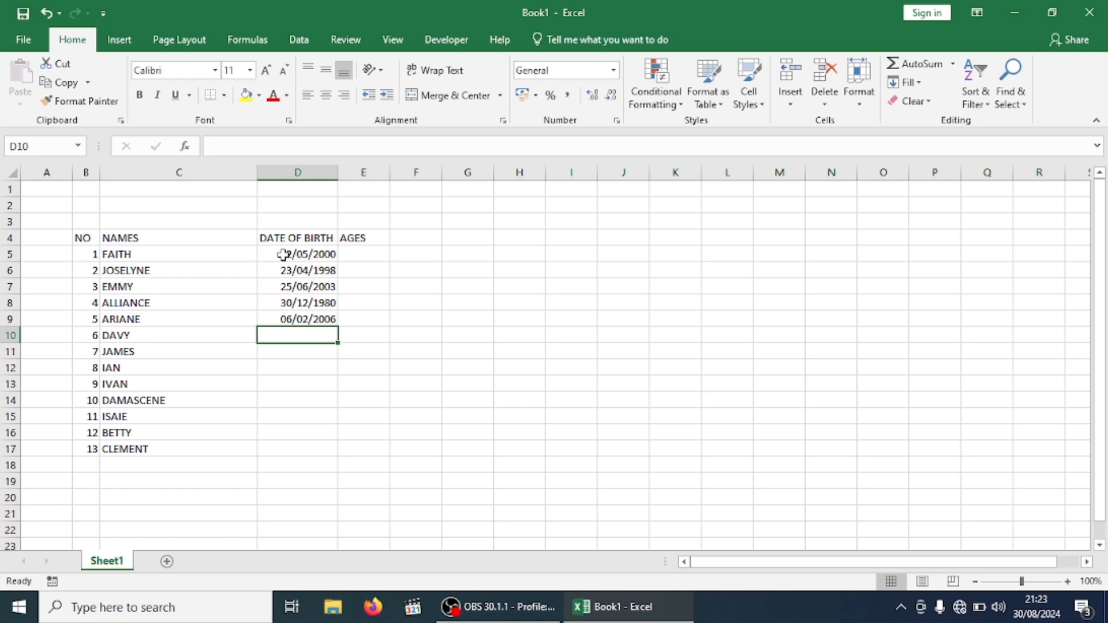
pyautogui.write('17/')
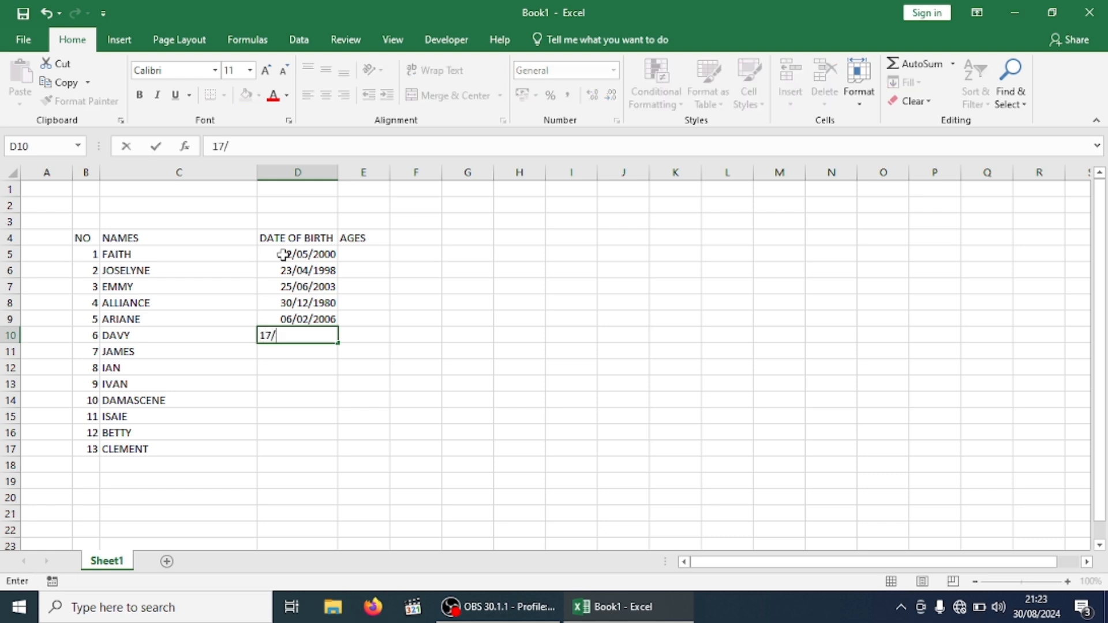
pyautogui.write('05/2')
pyautogui.press('BackSpace')
pyautogui.write('1995')
pyautogui.press('Return')
pyautogui.write('1')
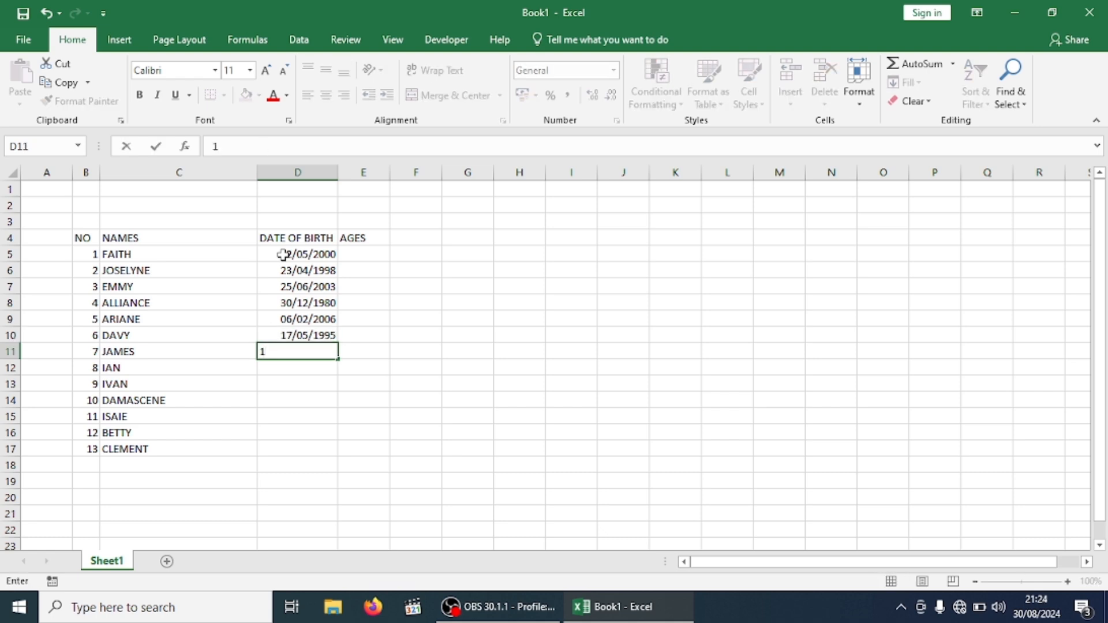
pyautogui.write('8/08/1998')
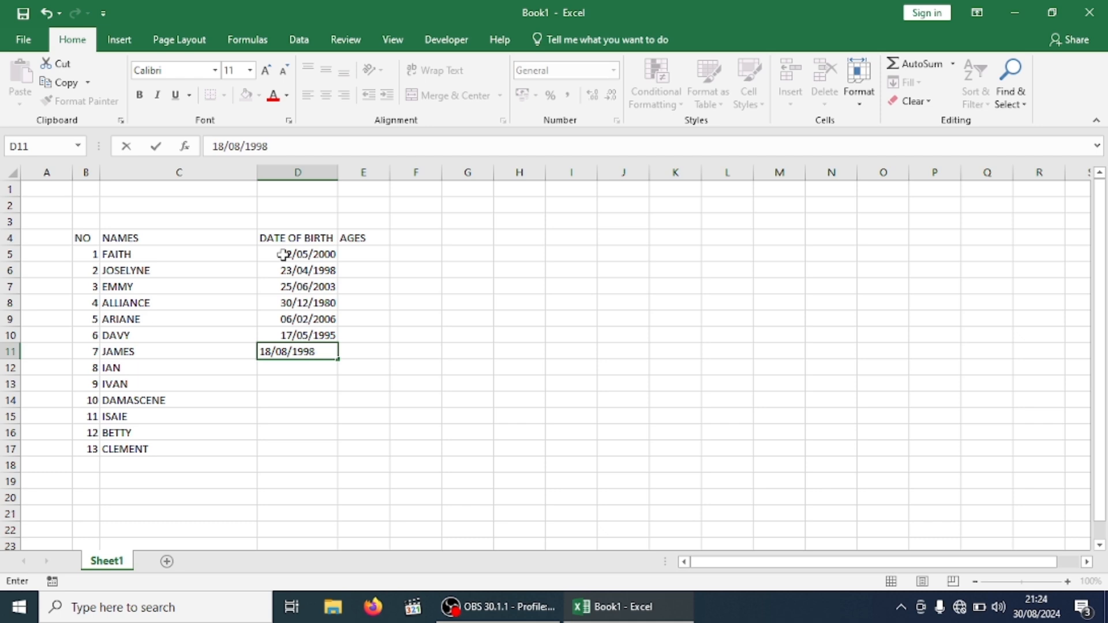
pyautogui.press('BackSpace')
pyautogui.write('7')
pyautogui.press('Return')
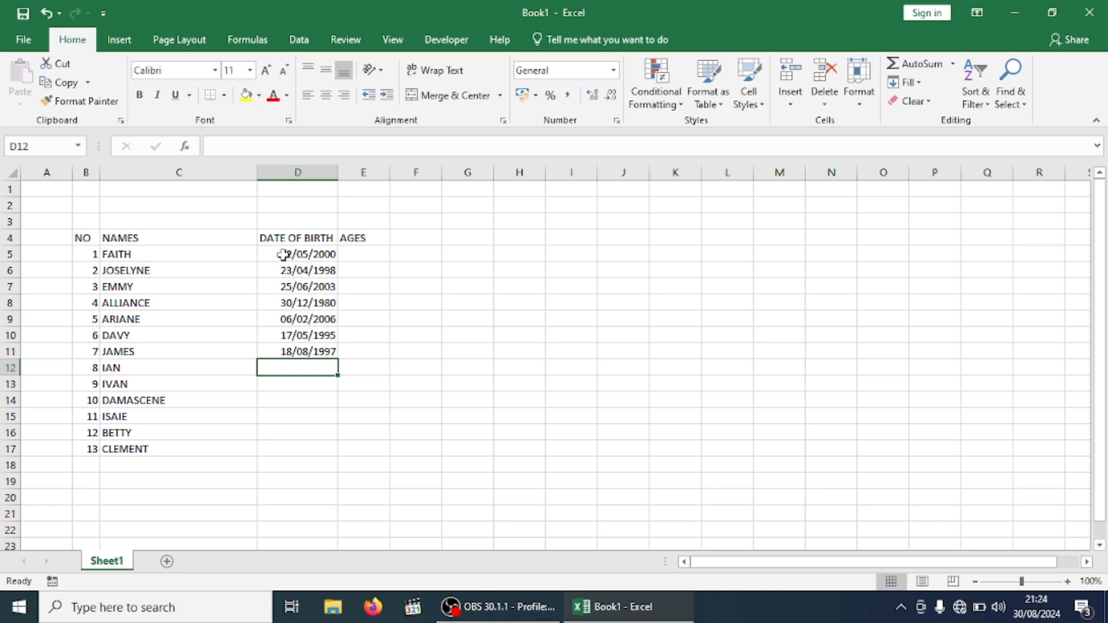
pyautogui.write('08/')
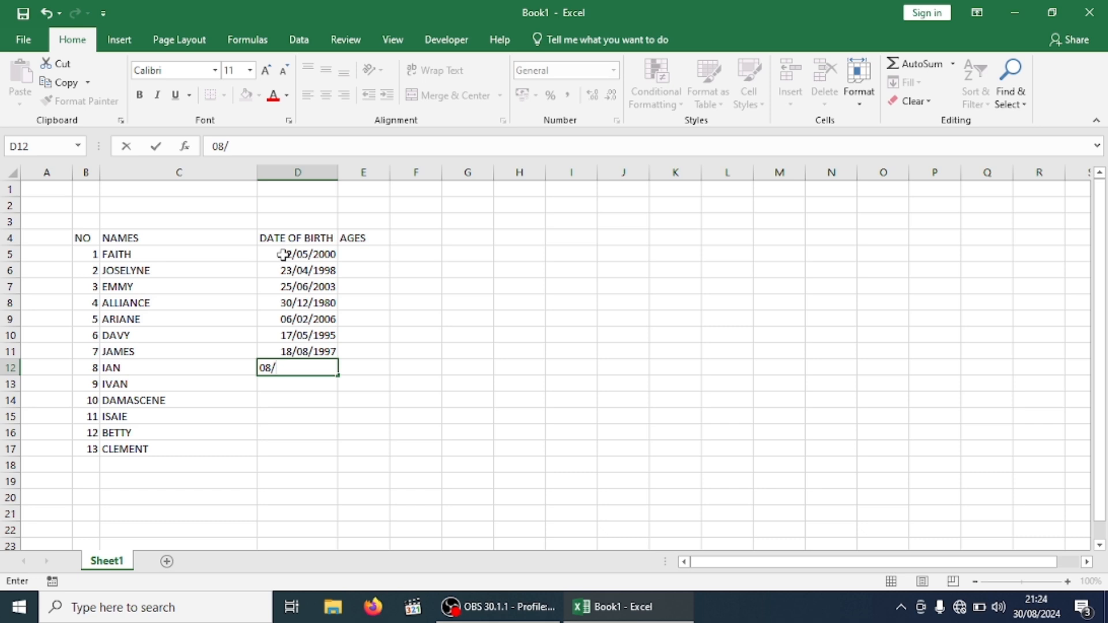
pyautogui.write('03')
pyautogui.write('18')
pyautogui.press('BackSpace')
pyautogui.write('988')
pyautogui.press('BackSpace')
pyautogui.write('7')
pyautogui.press('Return')
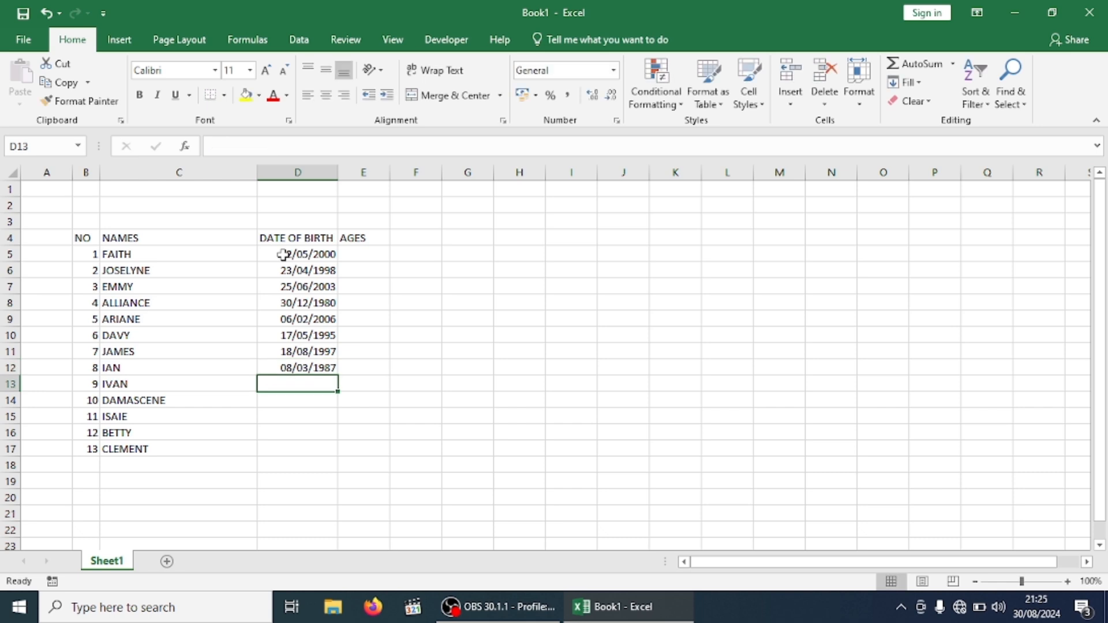
pyautogui.write('19/')
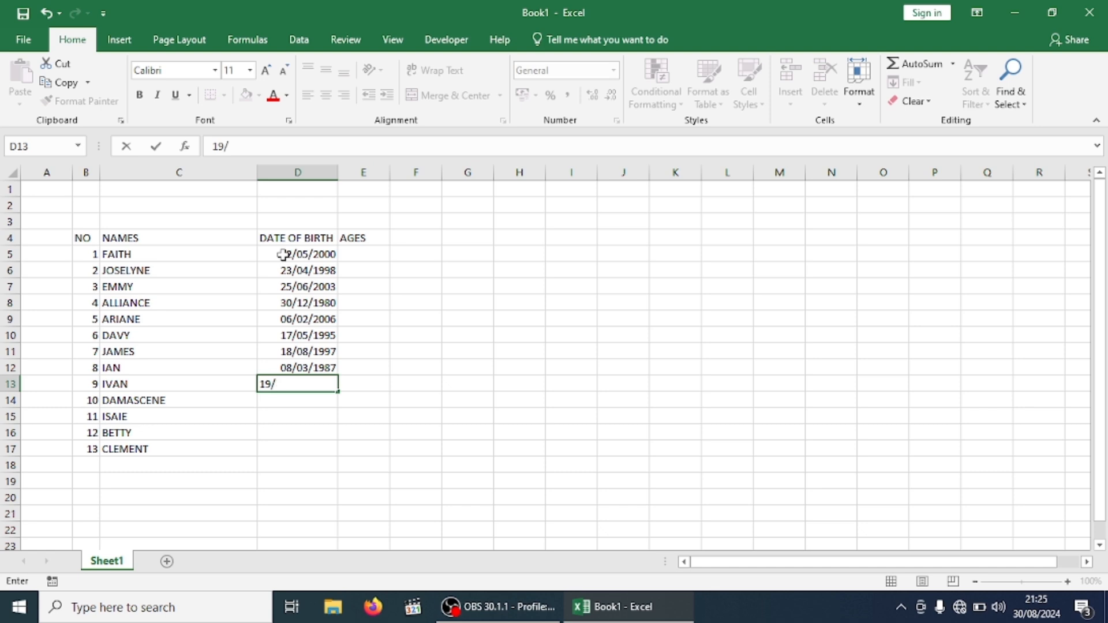
pyautogui.write('06/1993')
pyautogui.press('Return')
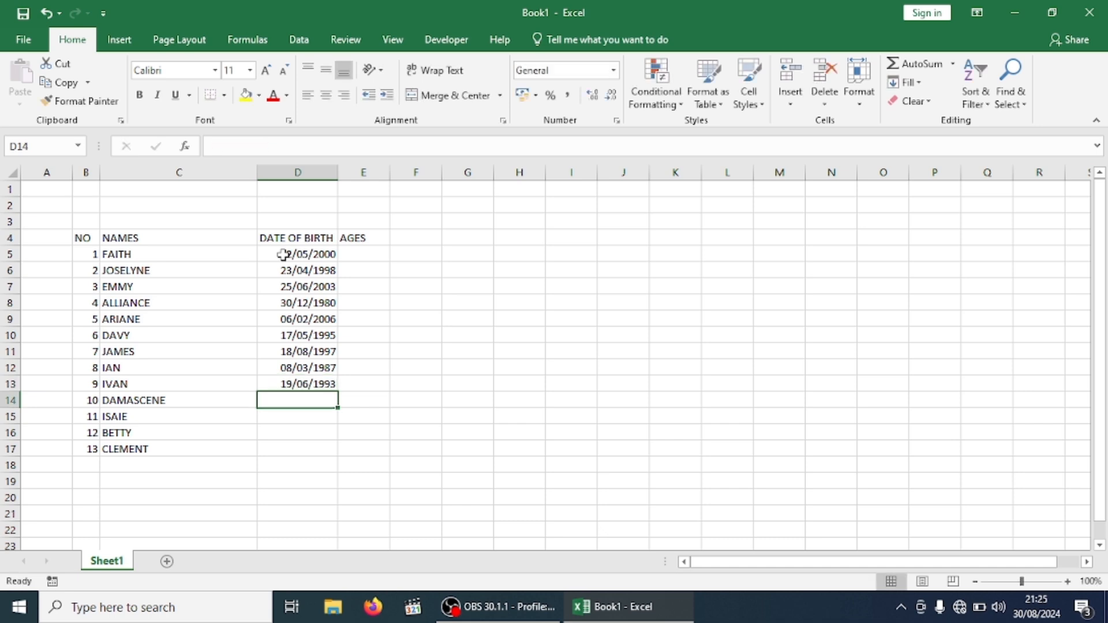
pyautogui.write('07')
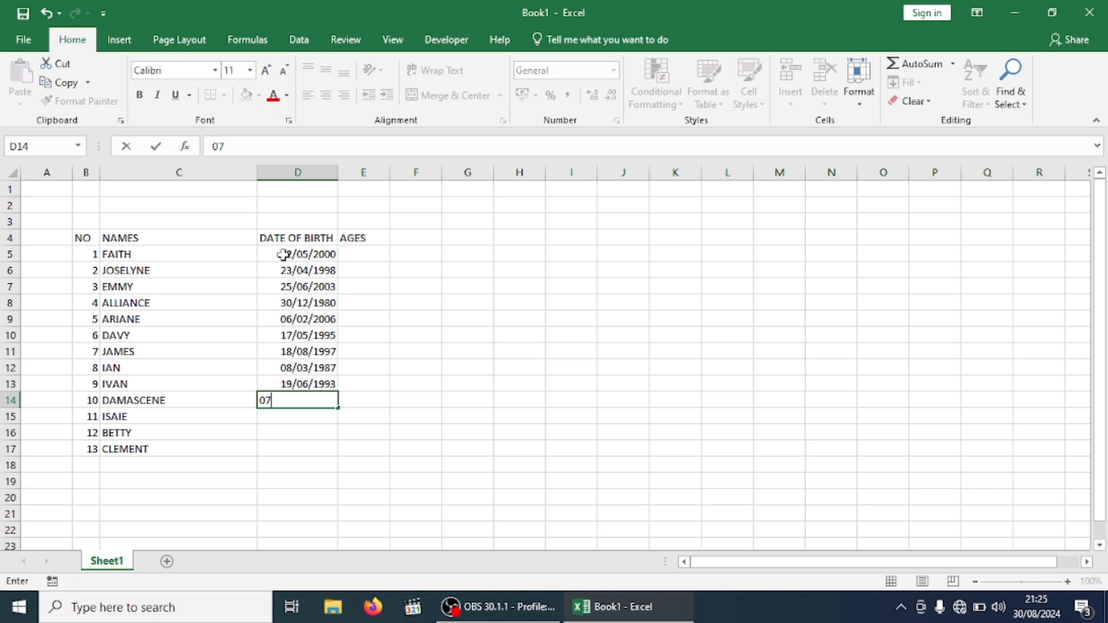
pyautogui.write('/09/1970')
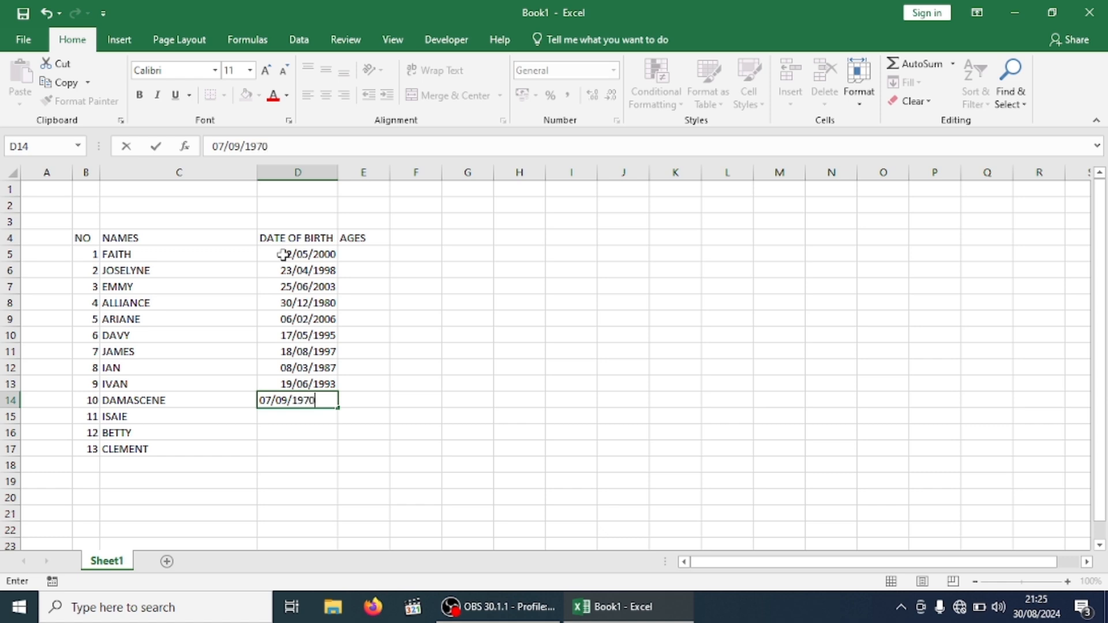
pyautogui.press('Return')
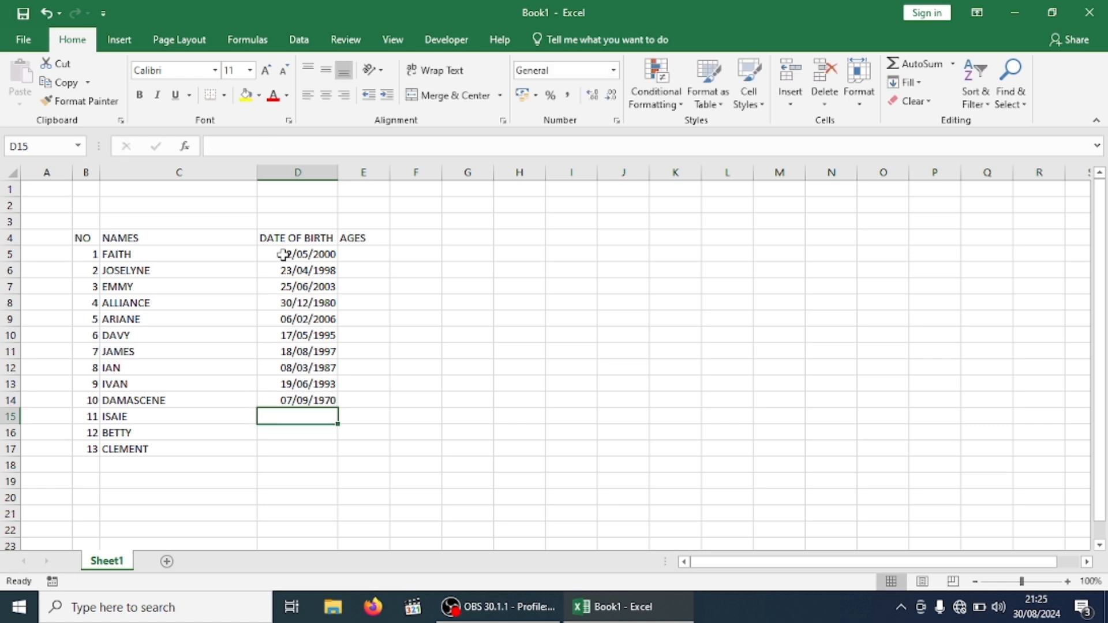
pyautogui.write('27/')
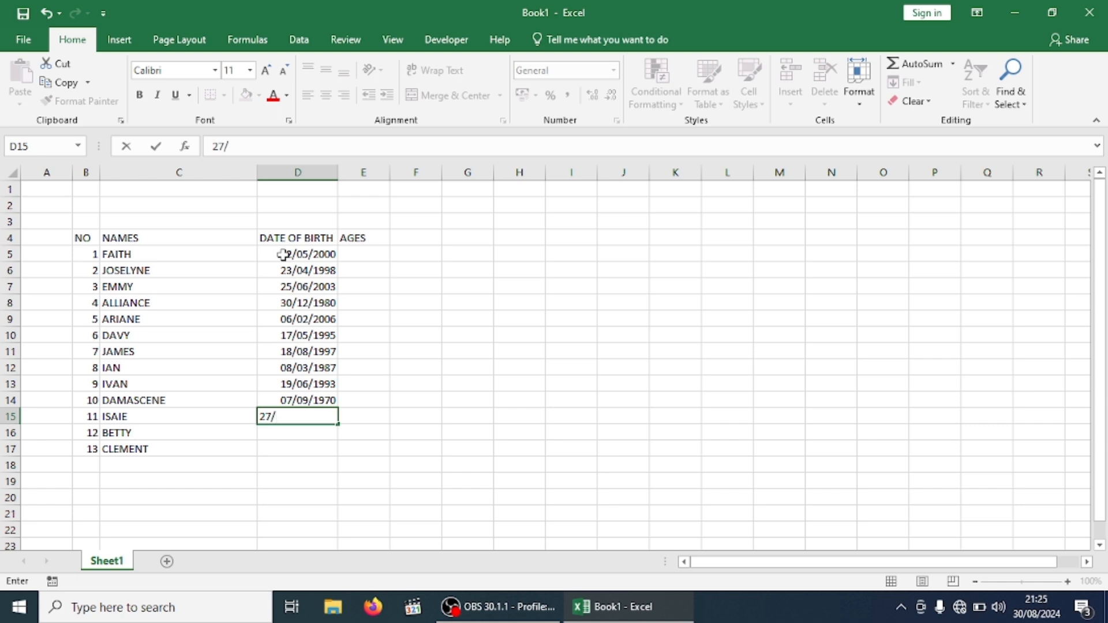
pyautogui.write('07/')
pyautogui.write('1987')
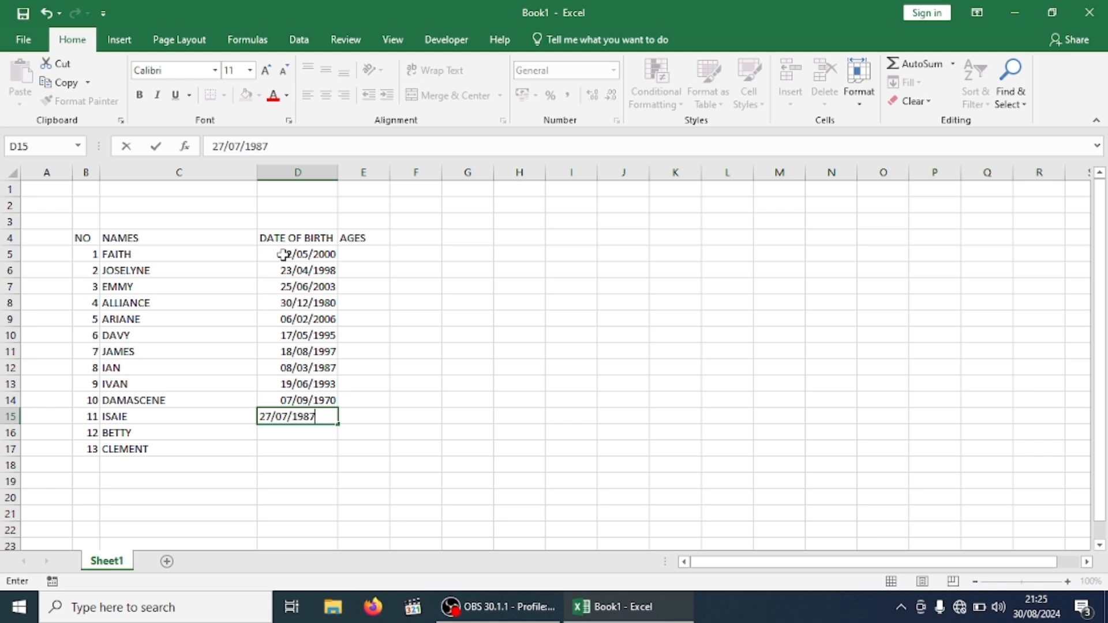
pyautogui.press('BackSpace')
pyautogui.write('4')
pyautogui.press('Return')
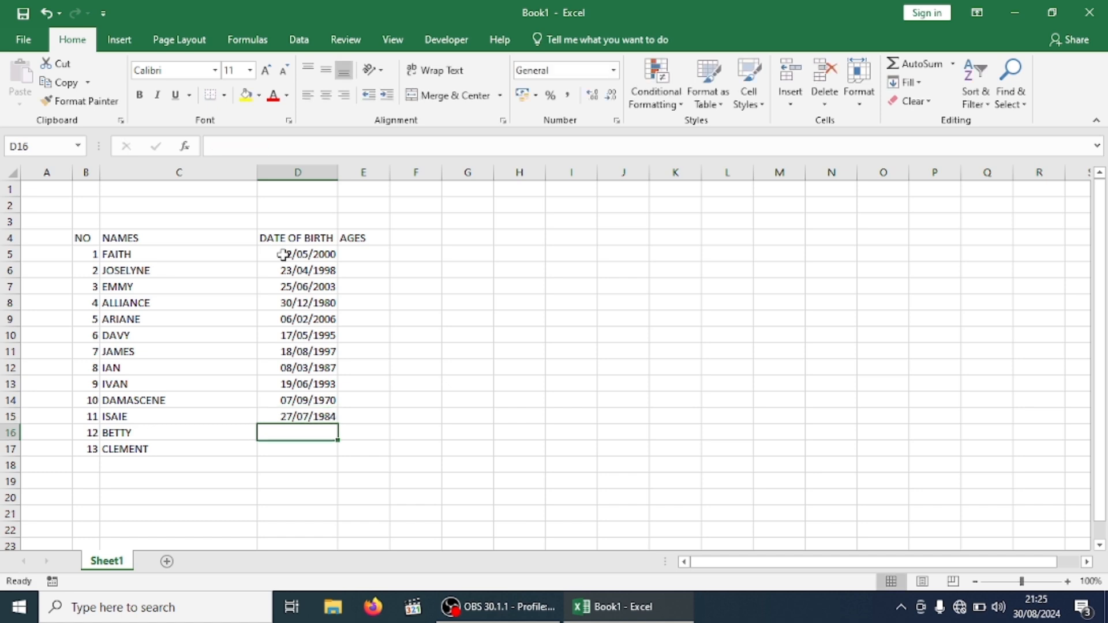
pyautogui.write('2')
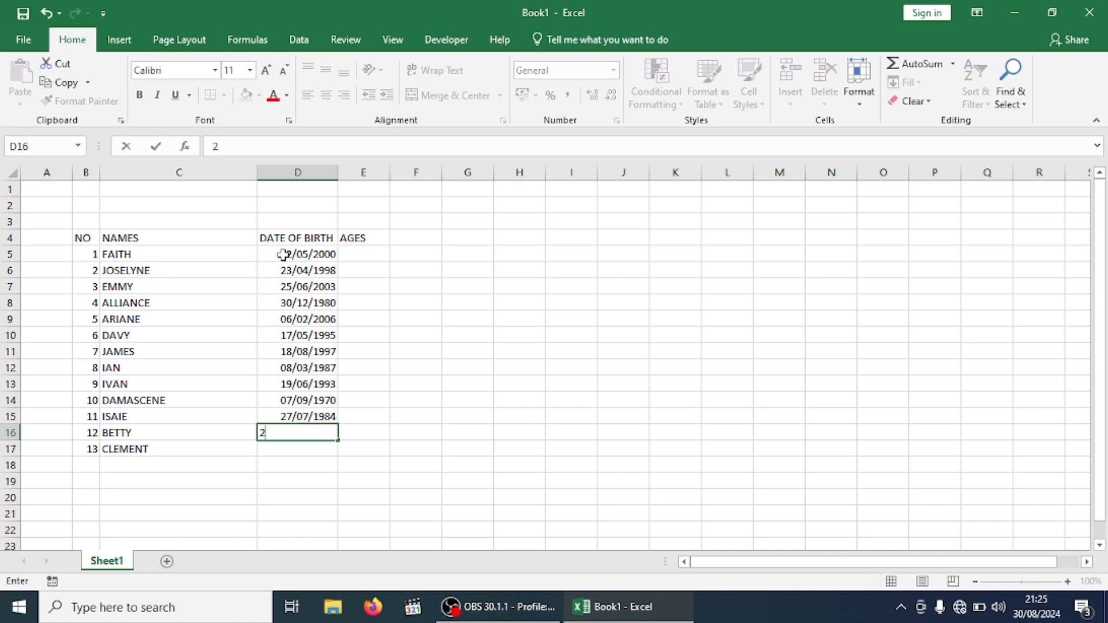
pyautogui.write('9/11/199')
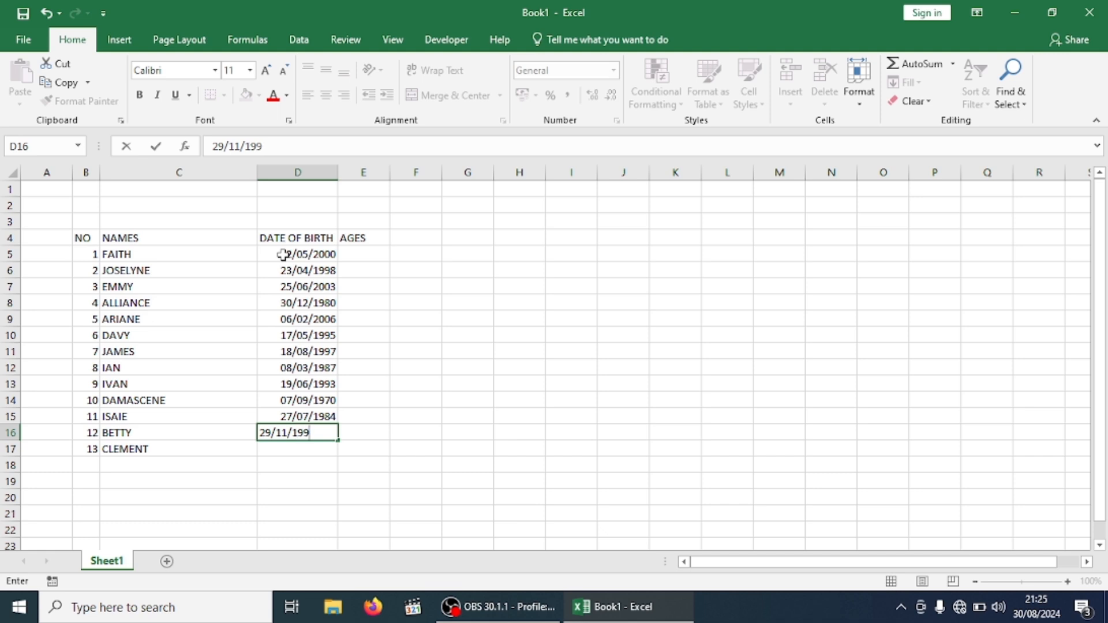
pyautogui.write('0')
pyautogui.press('Return')
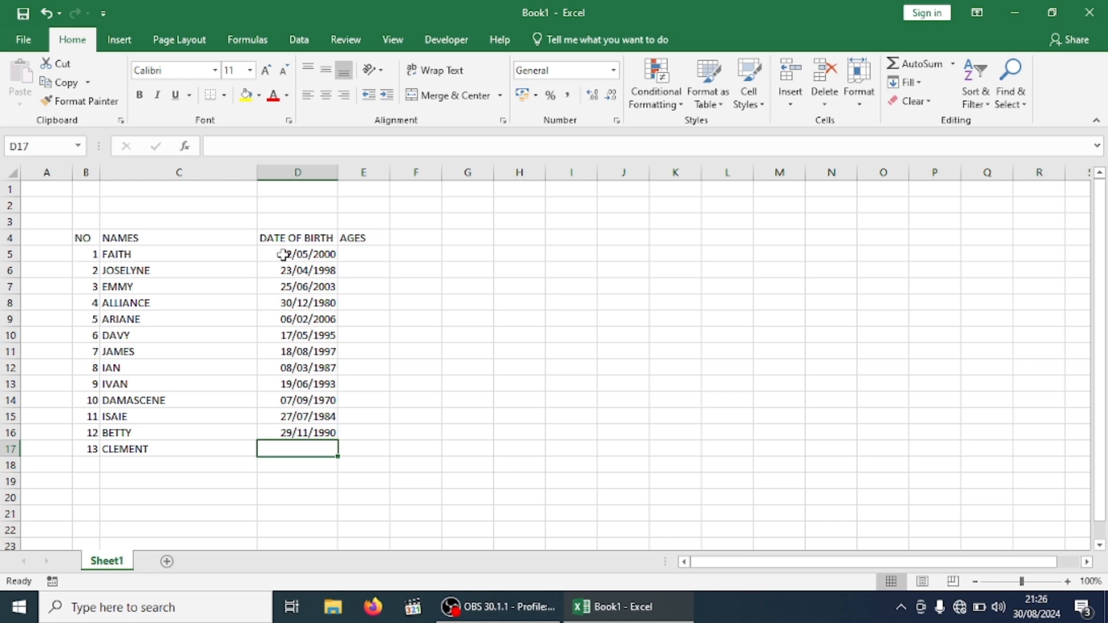
pyautogui.write('16/')
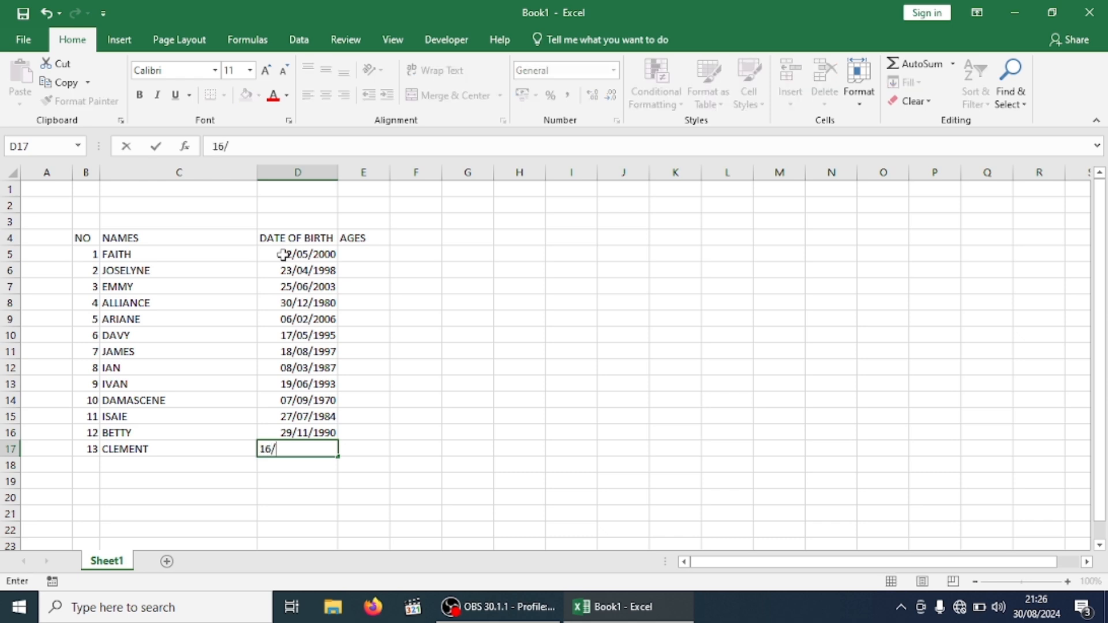
pyautogui.write('01/1992')
pyautogui.click(467, 250)
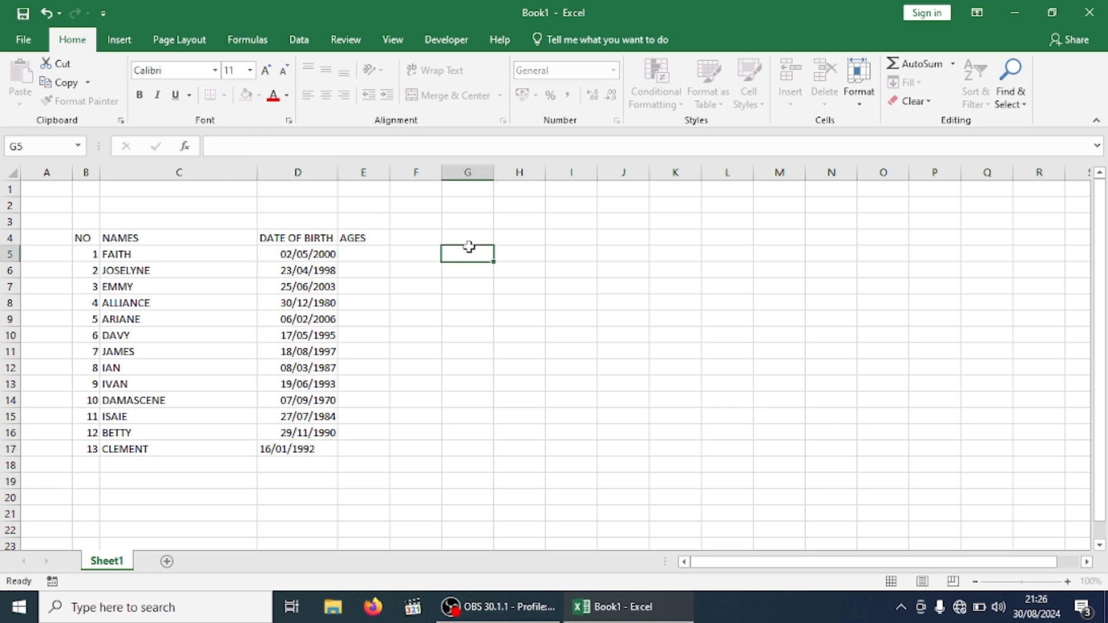
pyautogui.moveTo(95, 237); pyautogui.dragTo(364, 237)
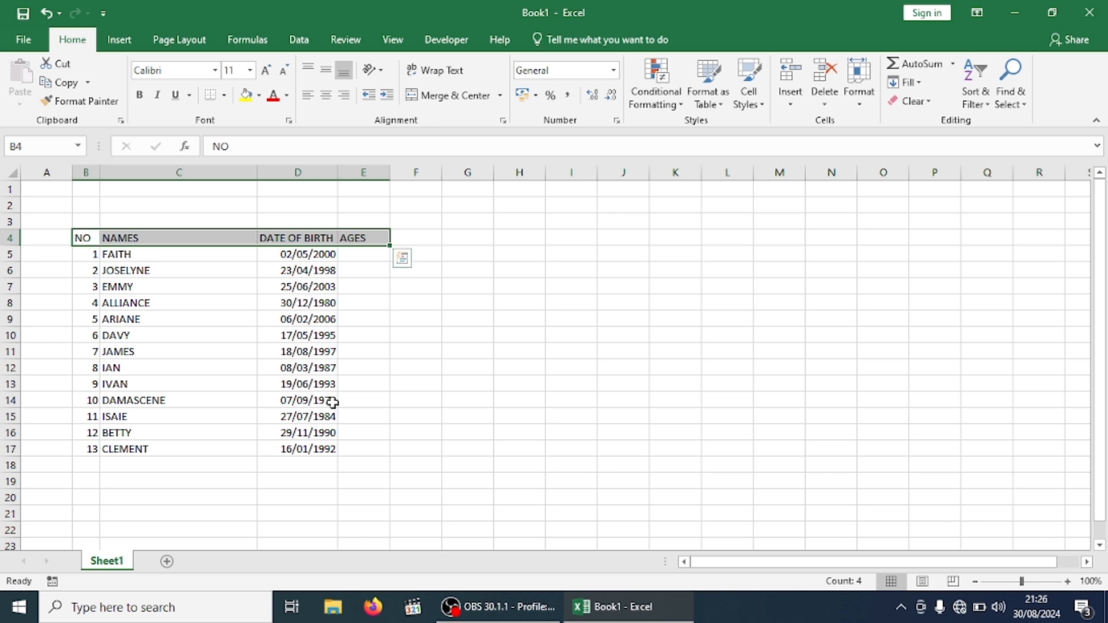
pyautogui.click(505, 372)
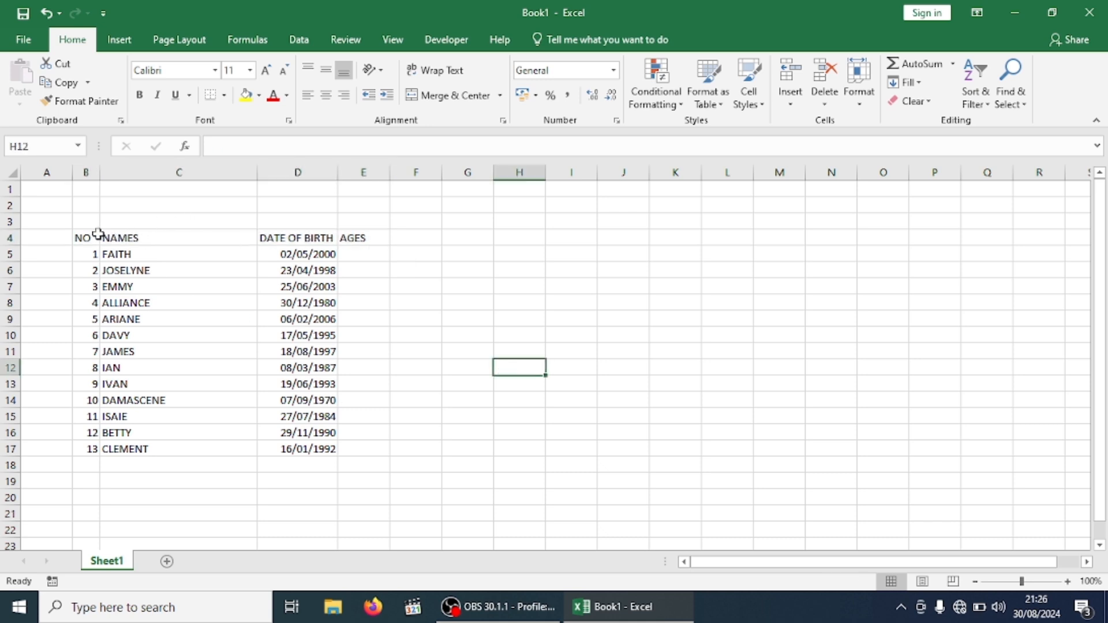
# Apply All Borders to every cell of the table range B4:E17
pyautogui.moveTo(96, 235); pyautogui.dragTo(340, 449)
pyautogui.click(484, 387)
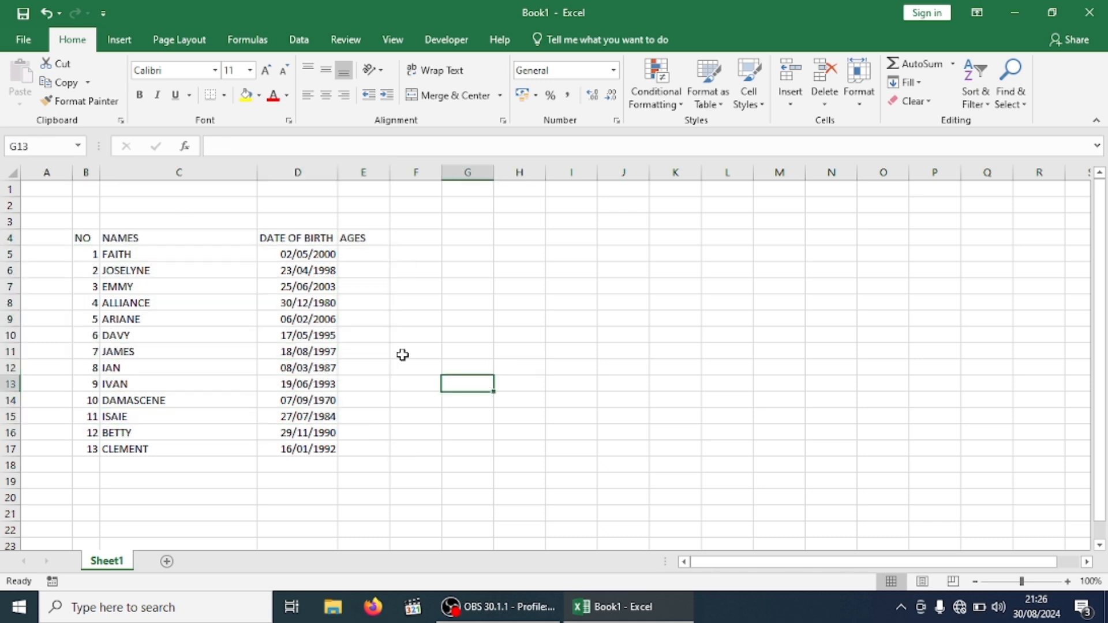
pyautogui.click(81, 239)
pyautogui.moveTo(81, 239); pyautogui.dragTo(388, 451)
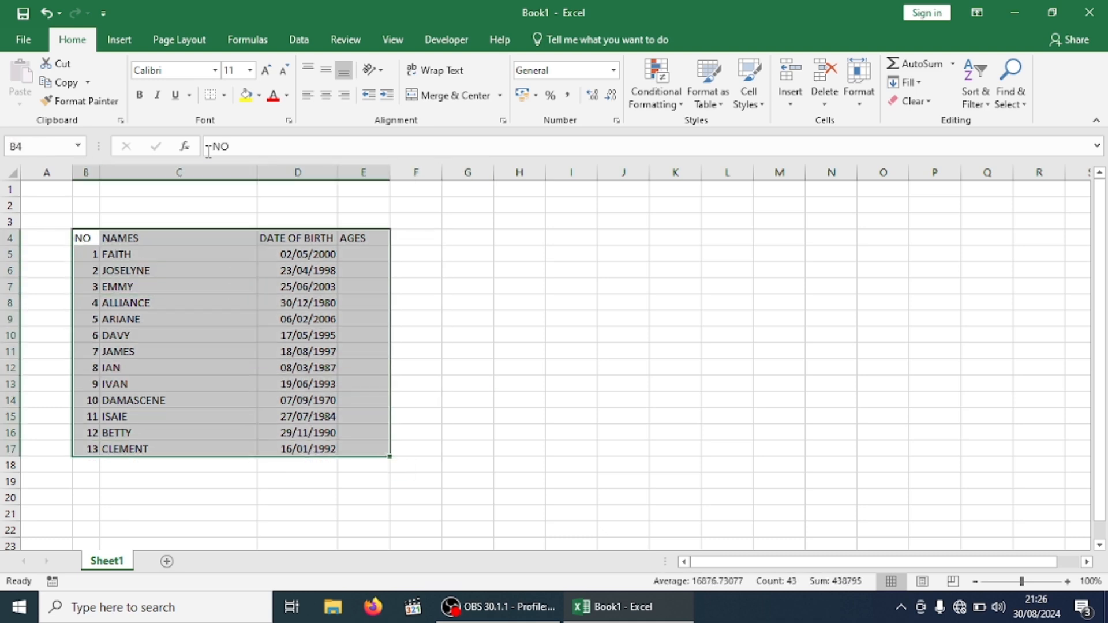
pyautogui.click(224, 96)
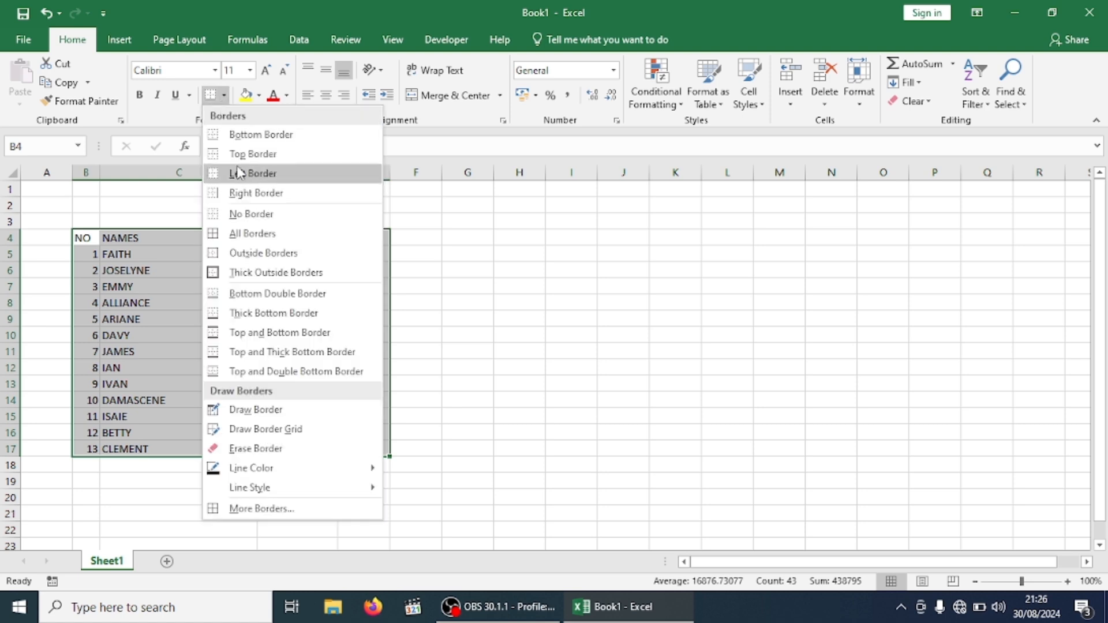
pyautogui.click(273, 237)
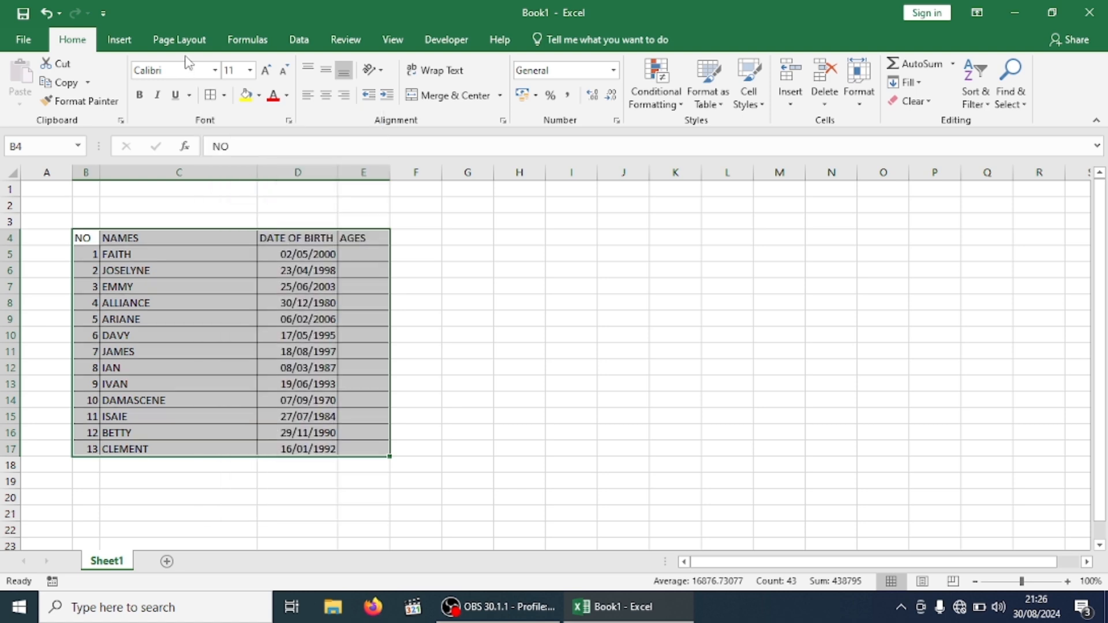
# Set B4:E17 to Times New Roman size 14 and widen column D to fit DATE OF BIRTH
pyautogui.click(215, 71)
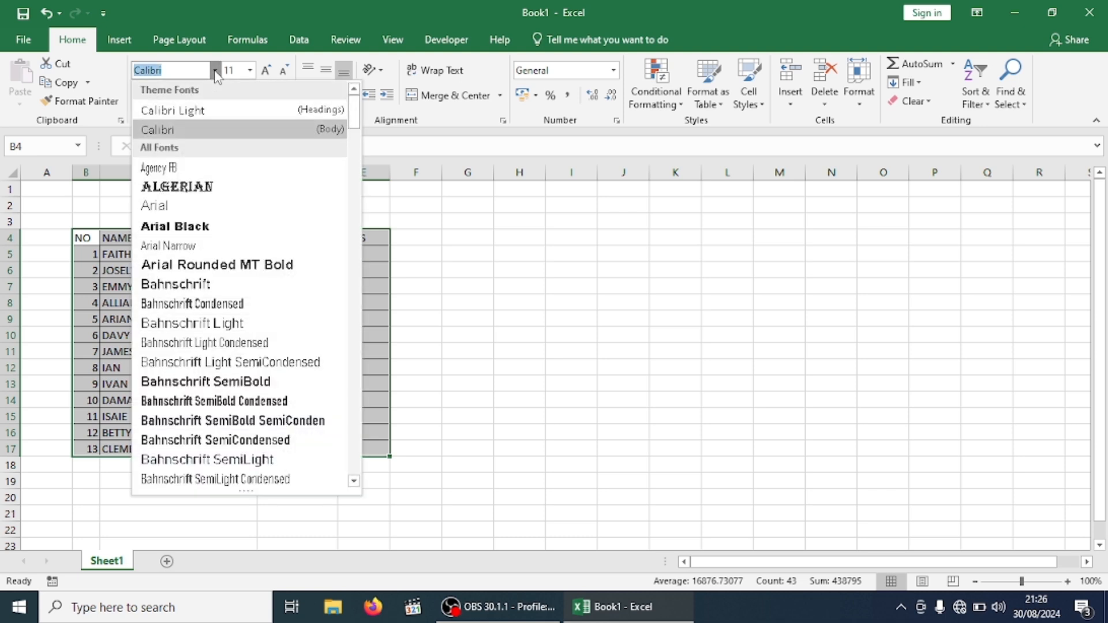
pyautogui.write('Times New Roma')
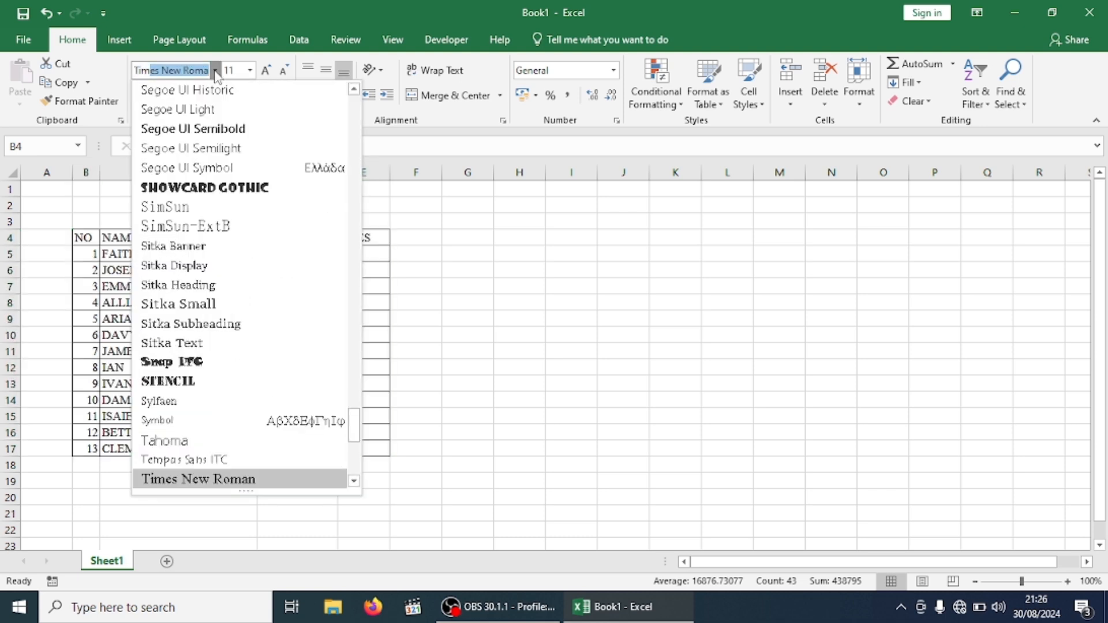
pyautogui.press('Return')
pyautogui.click(250, 70)
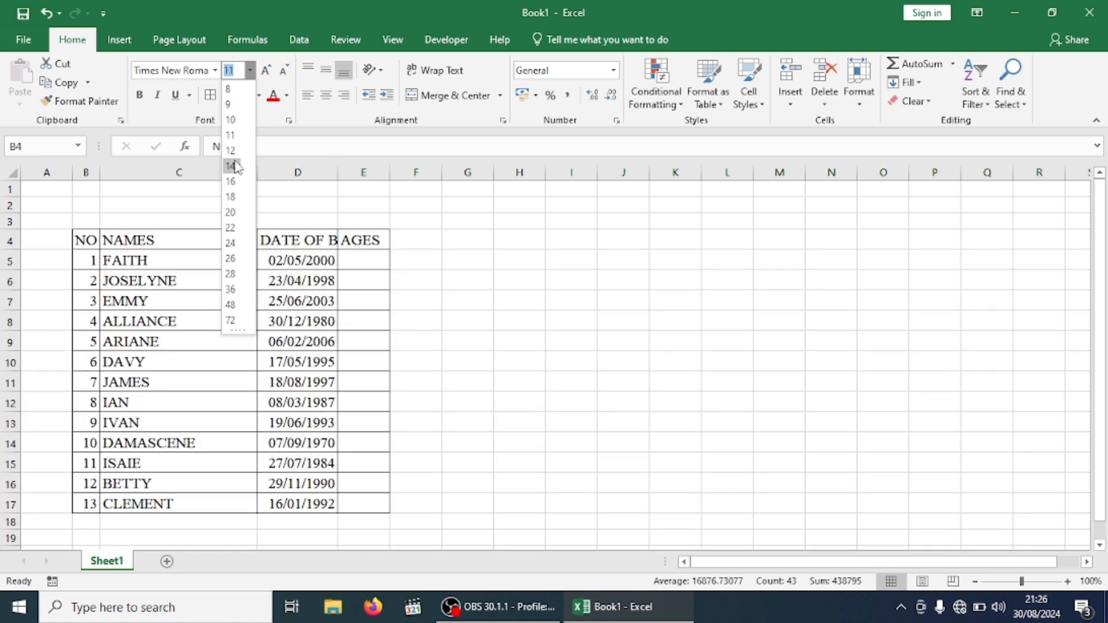
pyautogui.click(231, 166)
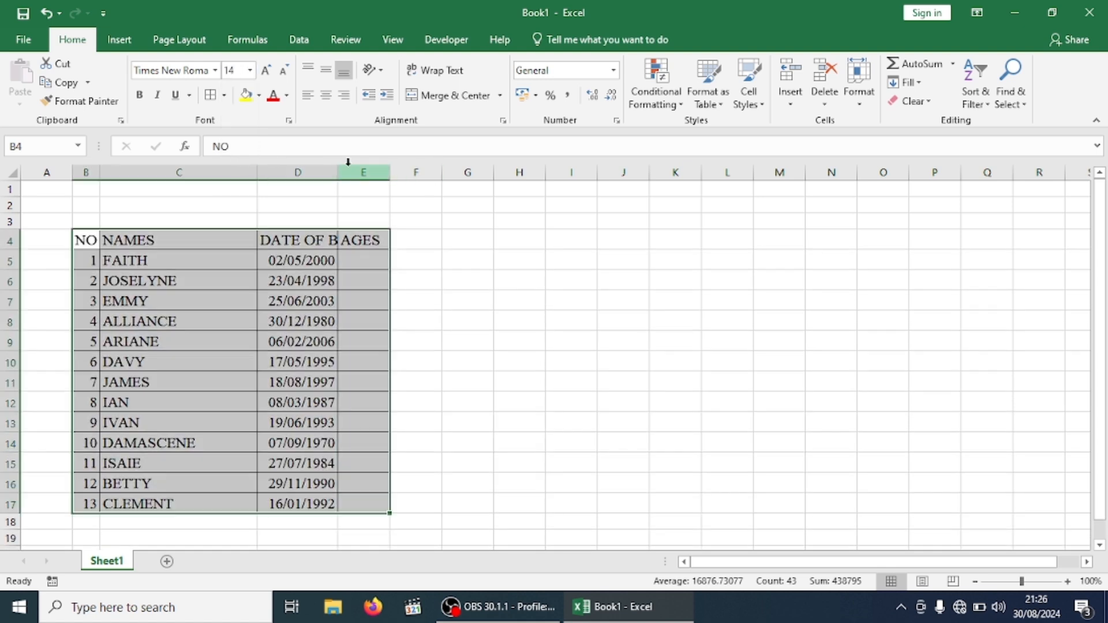
pyautogui.moveTo(335, 175); pyautogui.dragTo(500, 174)
pyautogui.click(254, 317)
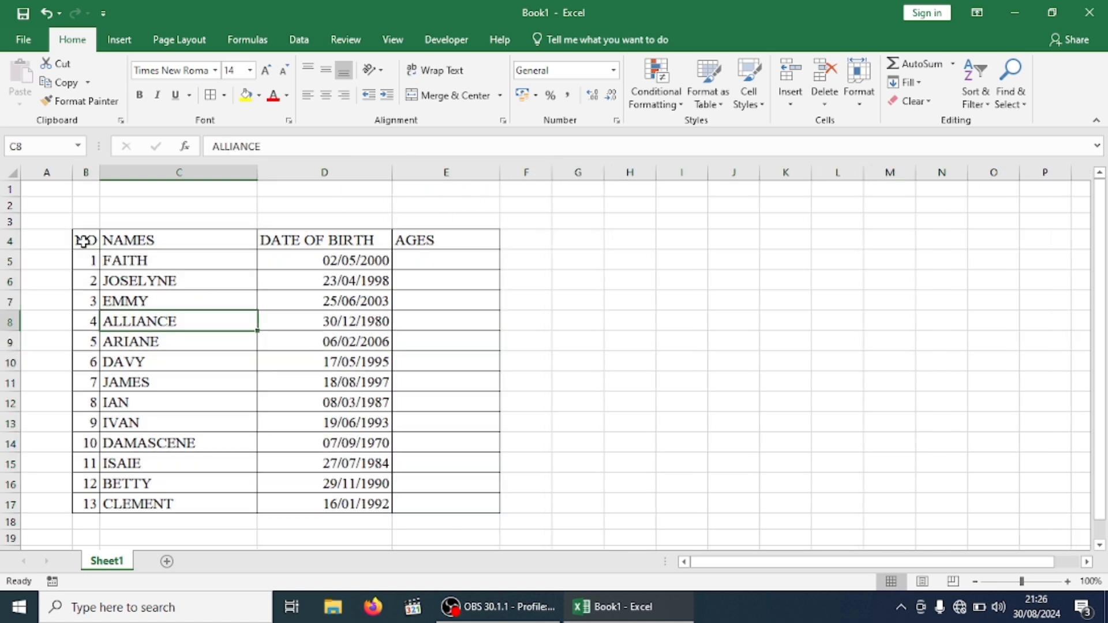
# Fill the header row B4:E4 (NO, NAMES, DATE OF BIRTH, AGES) with dark blue
pyautogui.moveTo(81, 240); pyautogui.dragTo(442, 240)
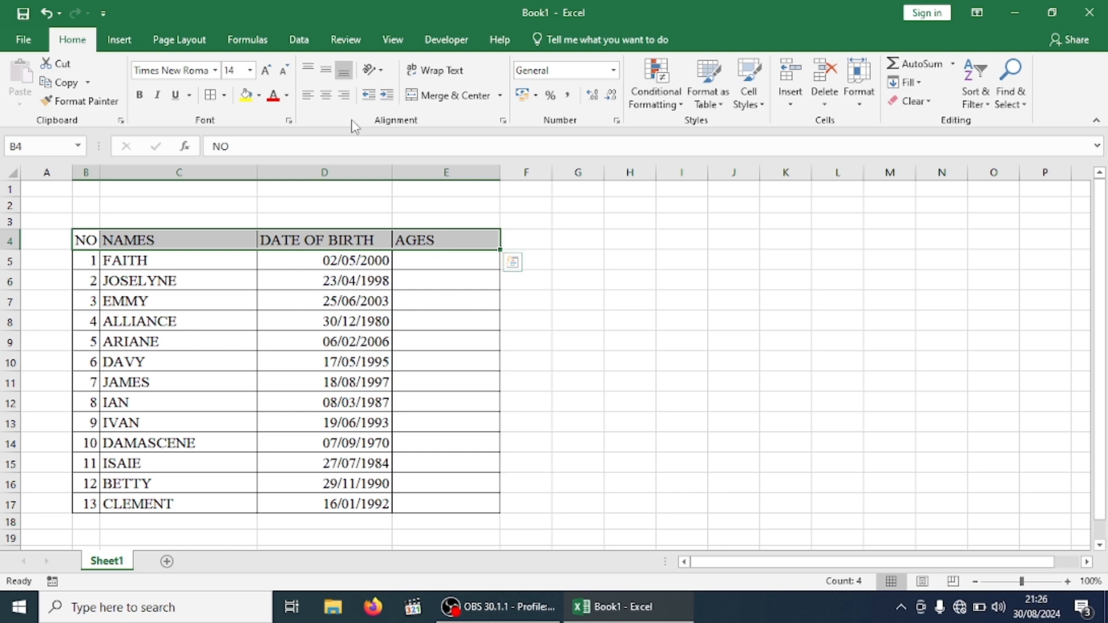
pyautogui.click(259, 96)
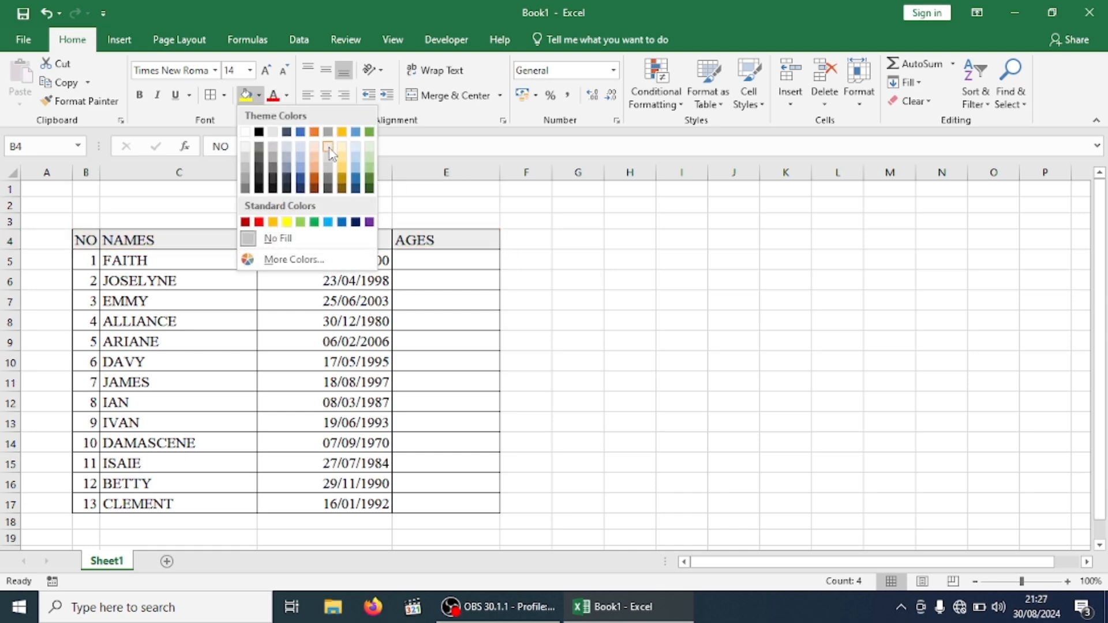
pyautogui.click(355, 183)
pyautogui.click(660, 305)
pyautogui.click(453, 266)
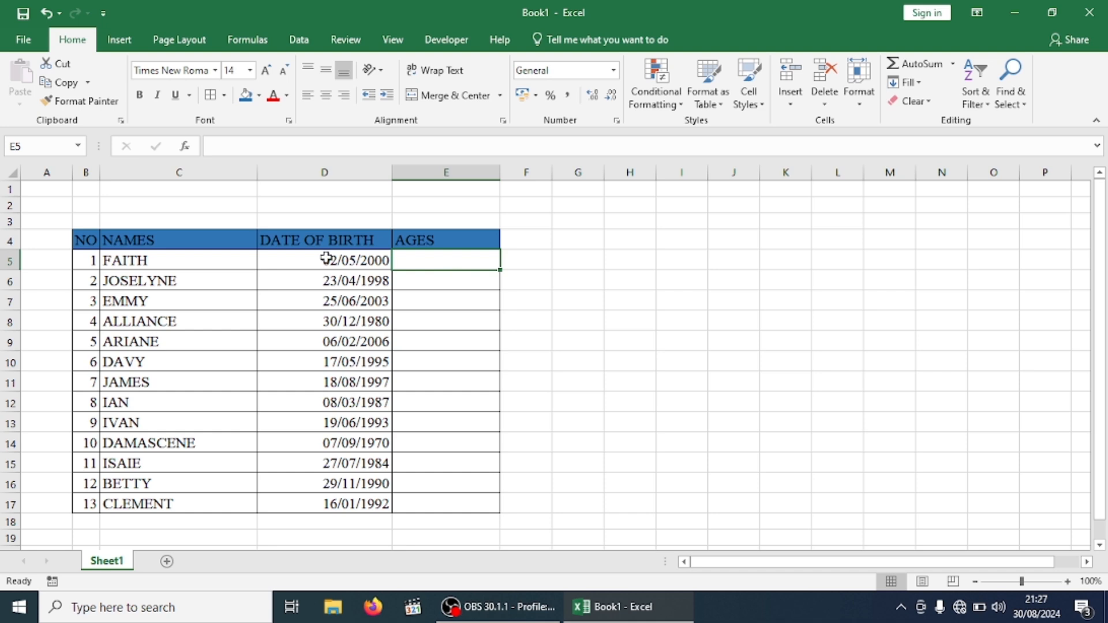
pyautogui.moveTo(324, 256); pyautogui.dragTo(350, 460)
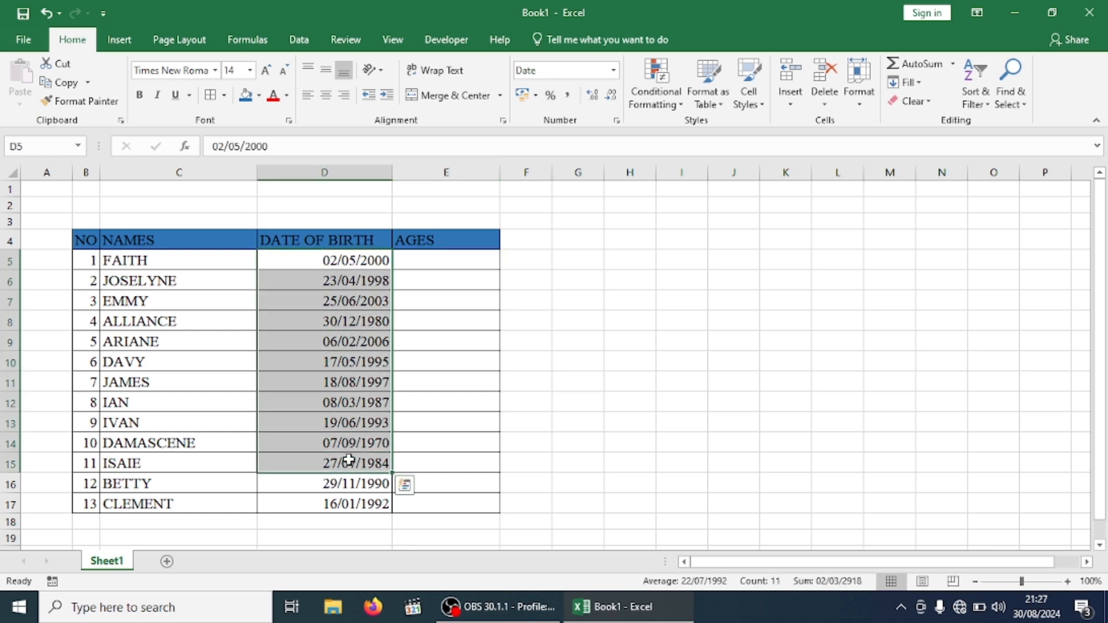
pyautogui.click(620, 363)
pyautogui.moveTo(355, 258); pyautogui.dragTo(364, 501)
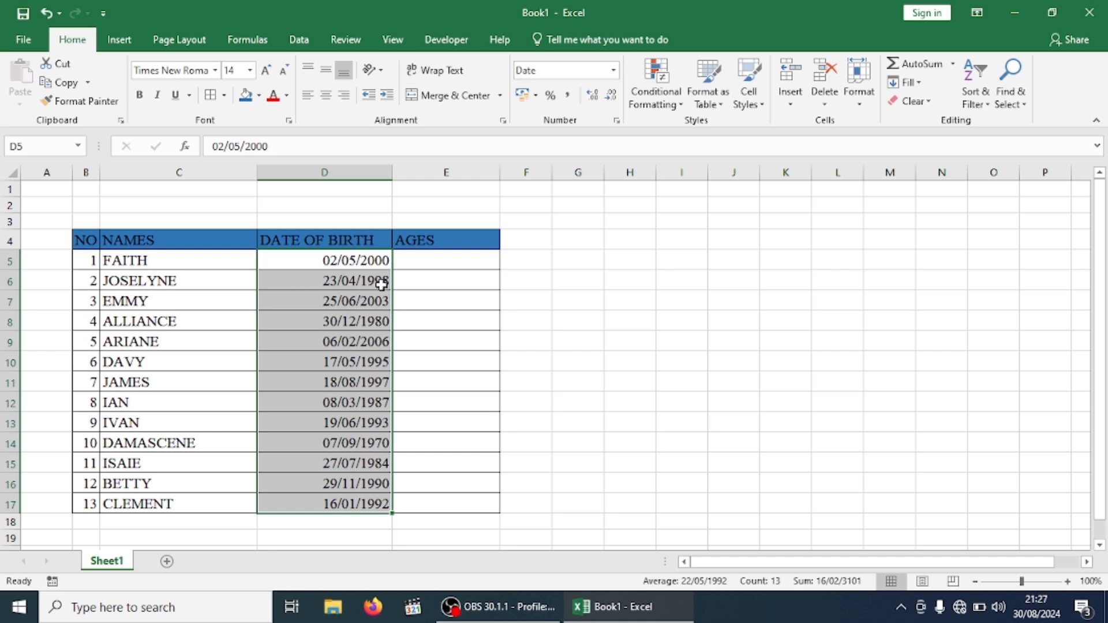
pyautogui.click(475, 261)
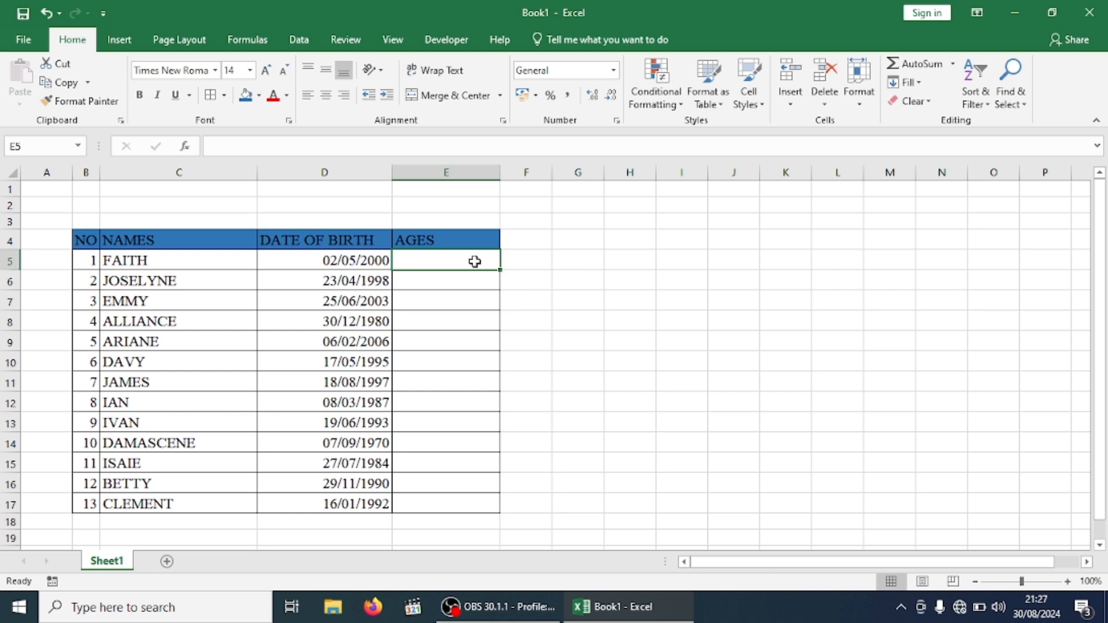
# Begin the formula =DATEDIF( in cell E5 and return to the Excel workbook
pyautogui.write('=')
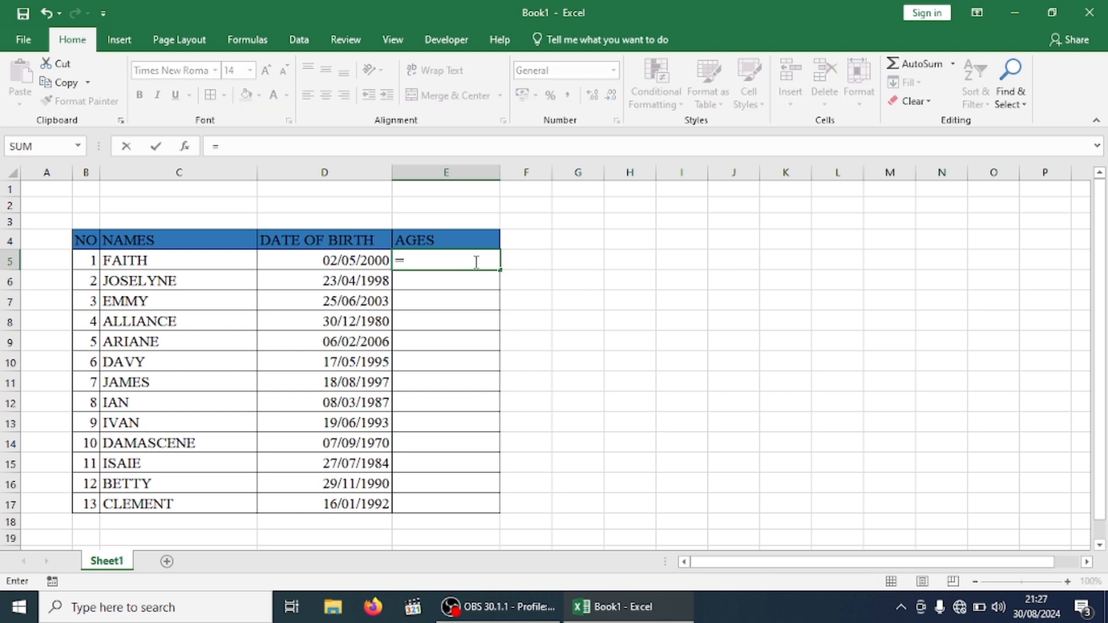
pyautogui.write('DA')
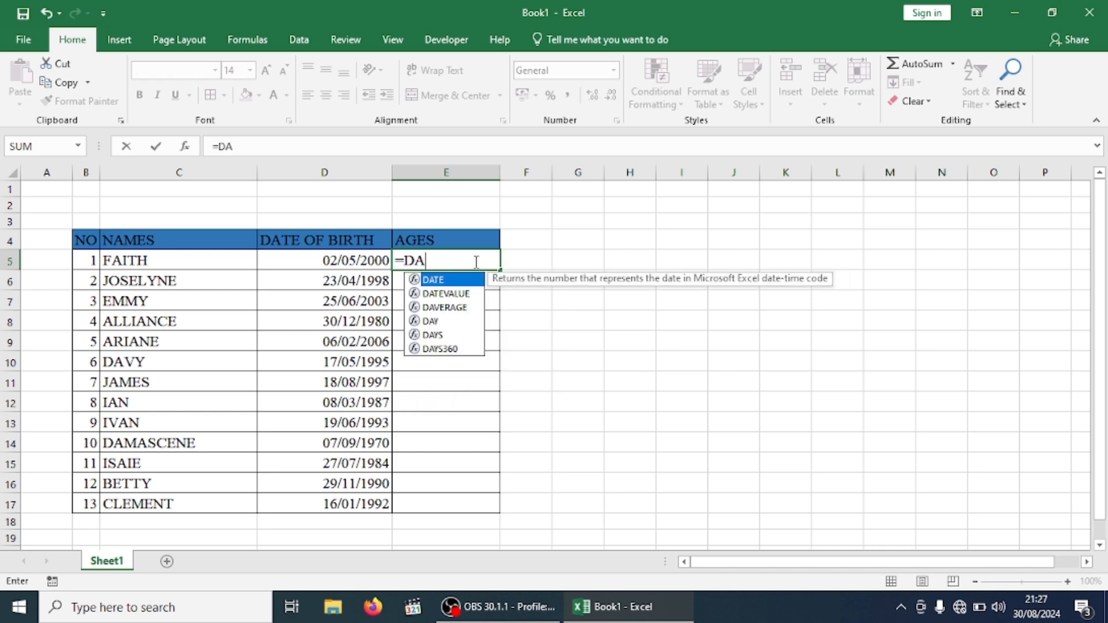
pyautogui.write('TEDIF')
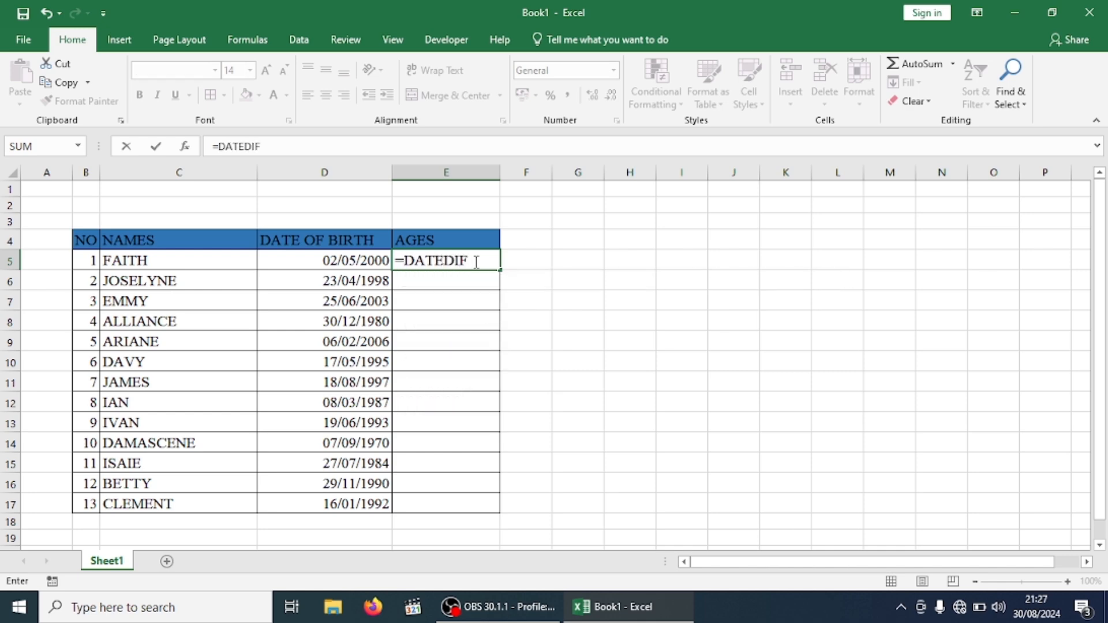
pyautogui.write('(')
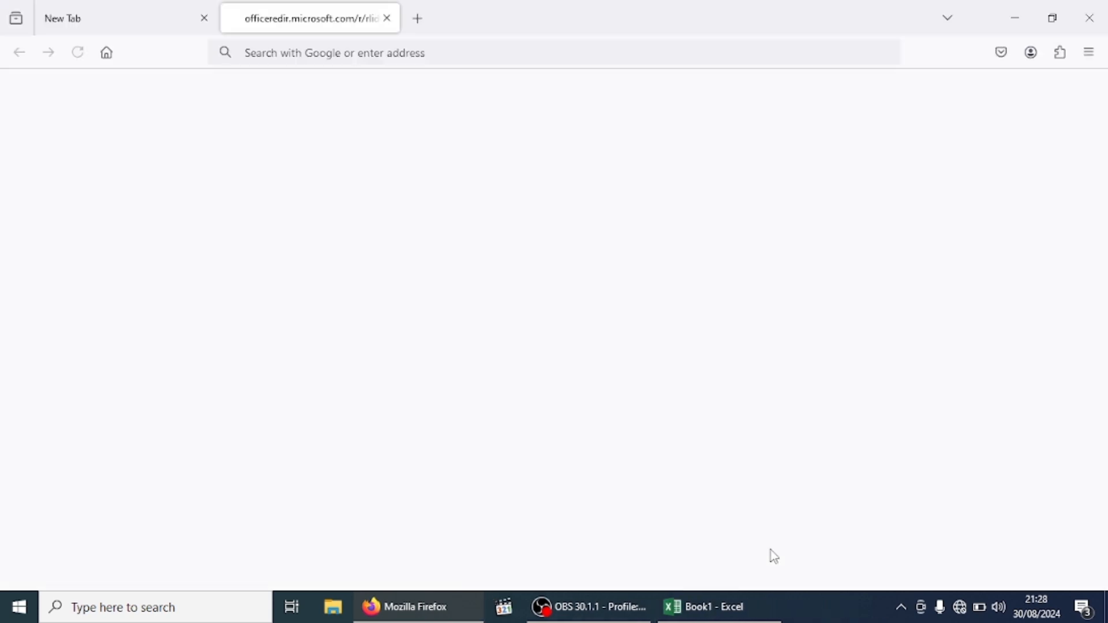
pyautogui.click(722, 607)
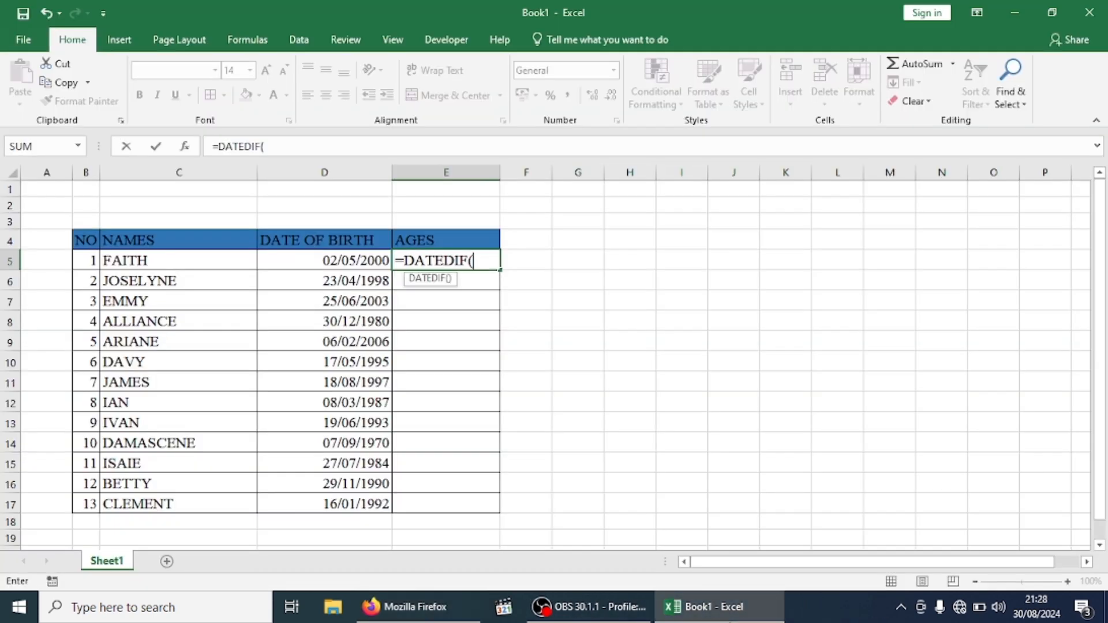
# Give DATEDIF the arguments D5, TODAY() and "Y" to count whole years
pyautogui.click(339, 262)
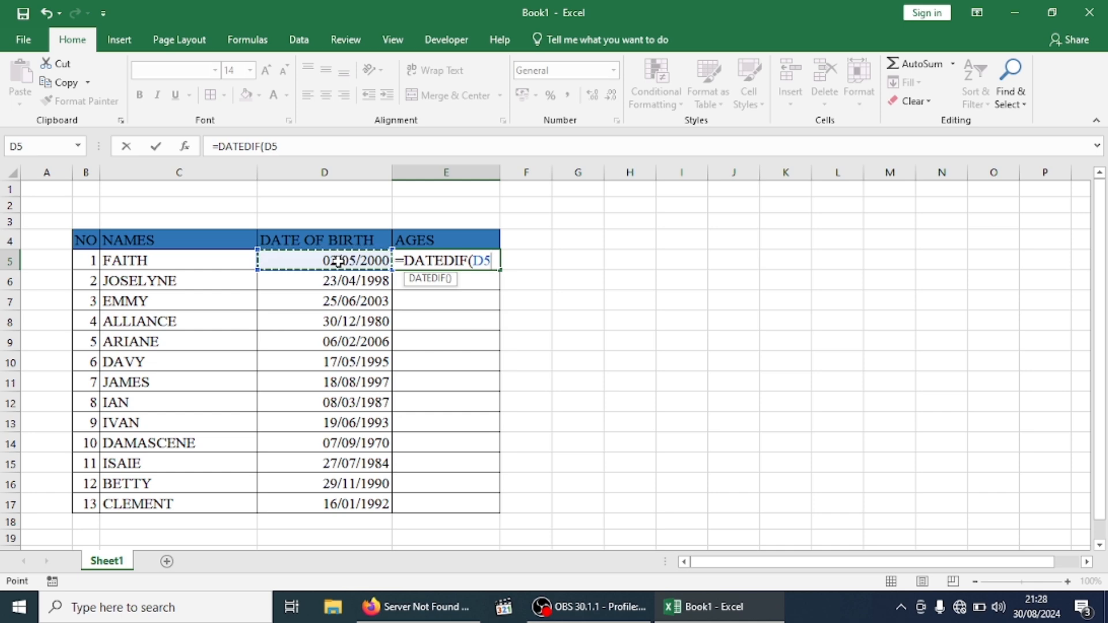
pyautogui.write(',')
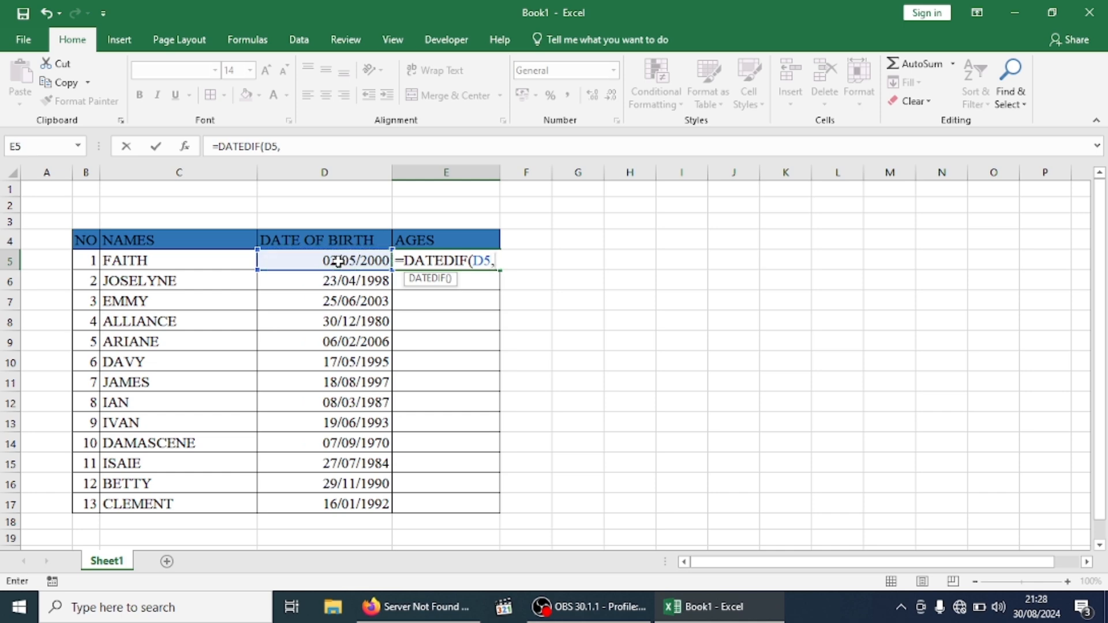
pyautogui.write('TO')
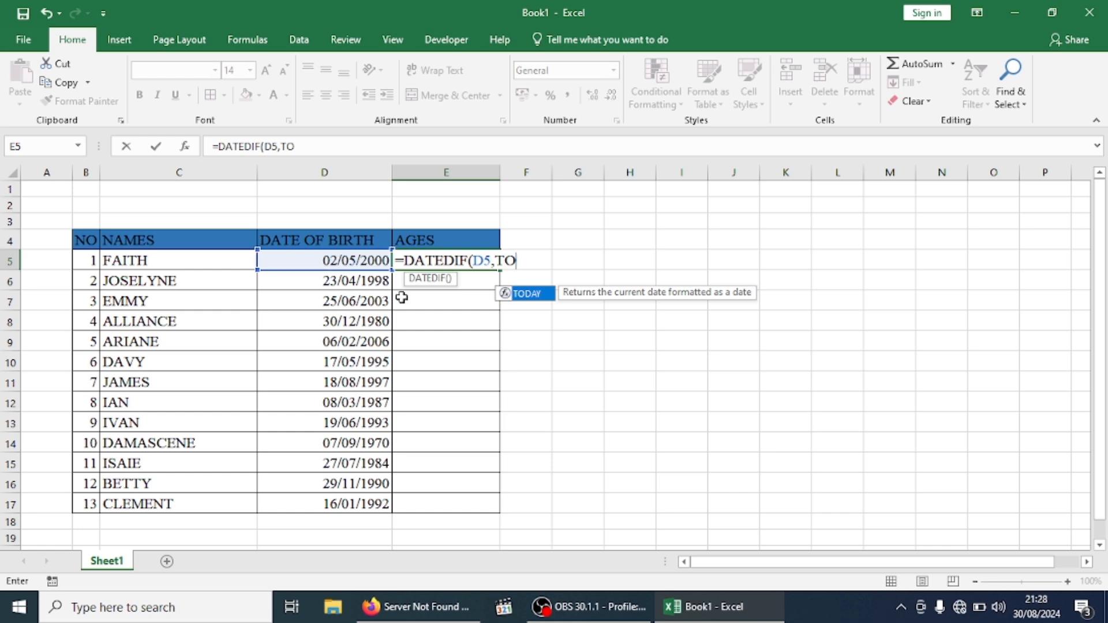
pyautogui.doubleClick(528, 293)
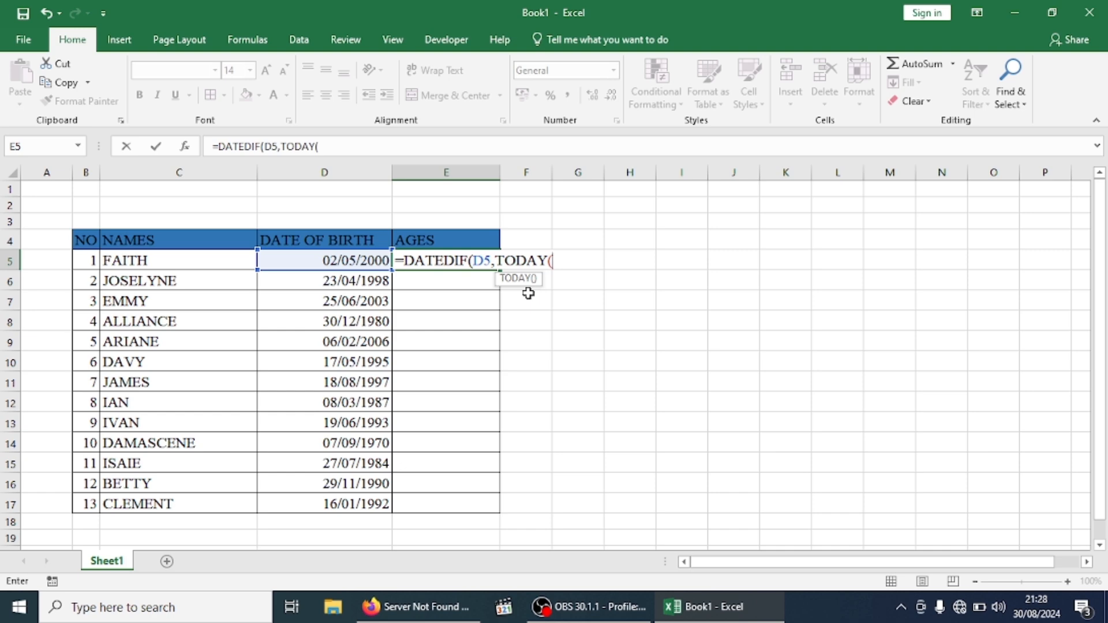
pyautogui.write(')')
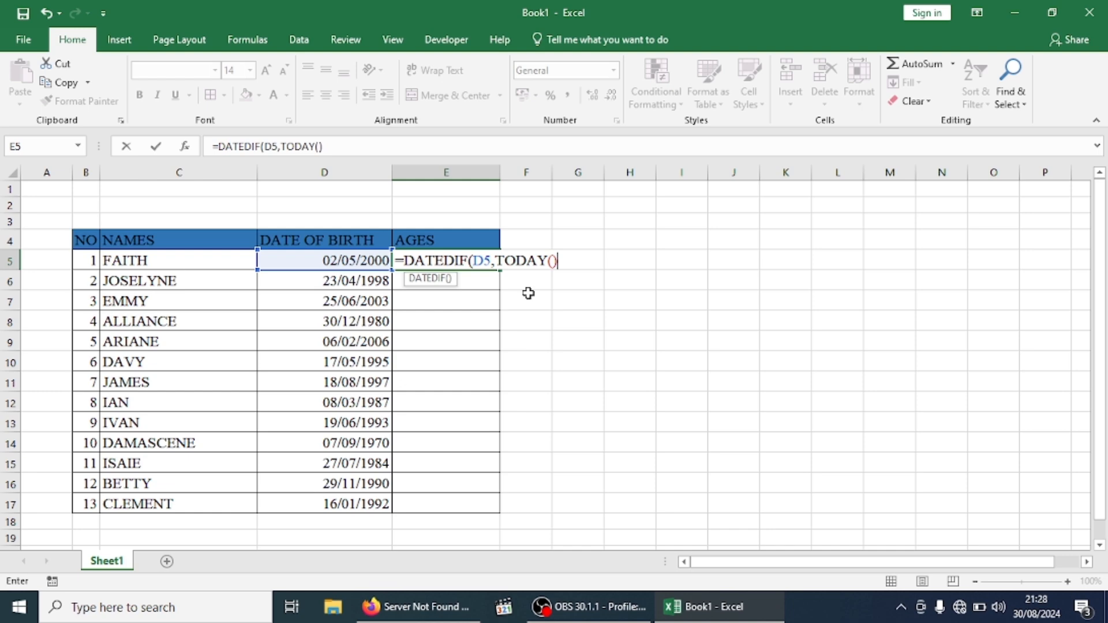
pyautogui.write(',"Y"')
# Append &"Years Old" to E5's formula and commit it, showing 24Years Old
pyautogui.write(')')
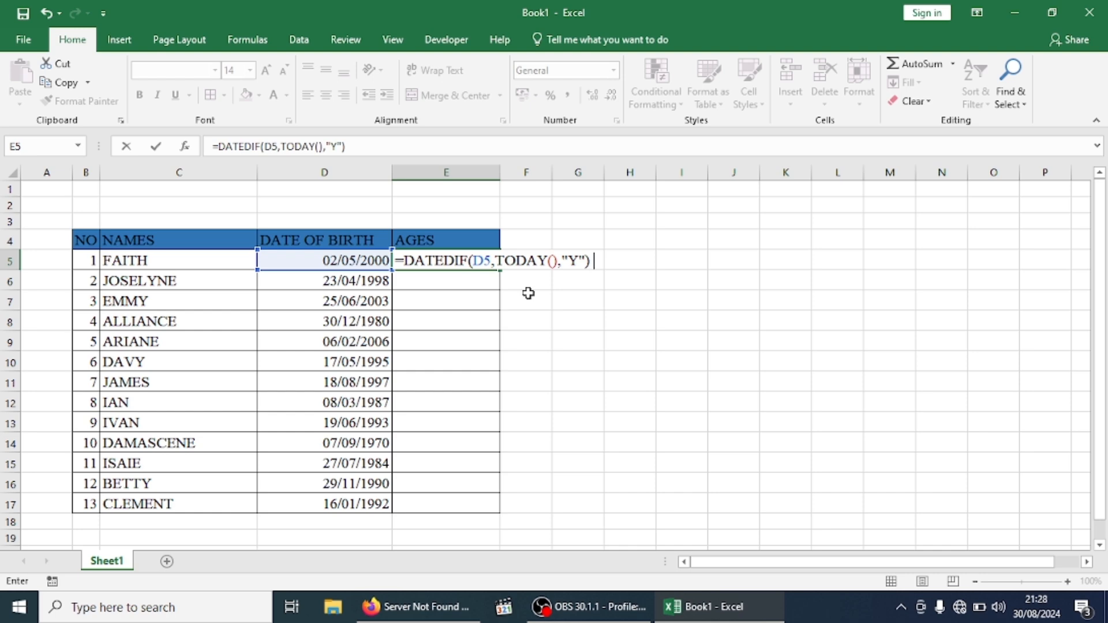
pyautogui.write(' &"')
pyautogui.write('YEA')
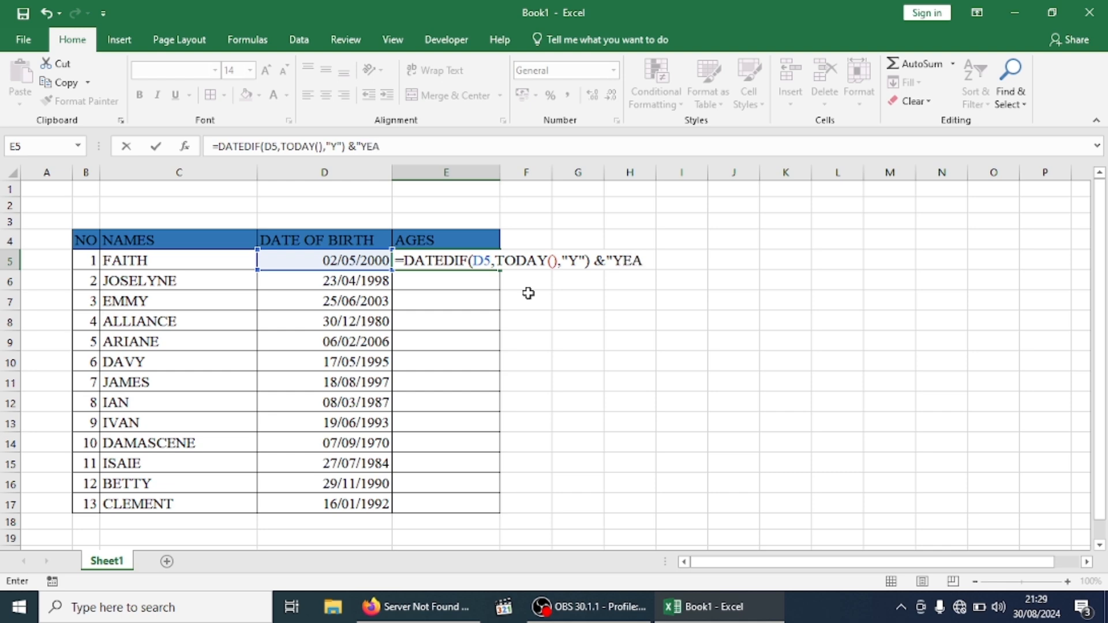
pyautogui.press('BackSpace')
pyautogui.press('BackSpace')
pyautogui.write('ears Old')
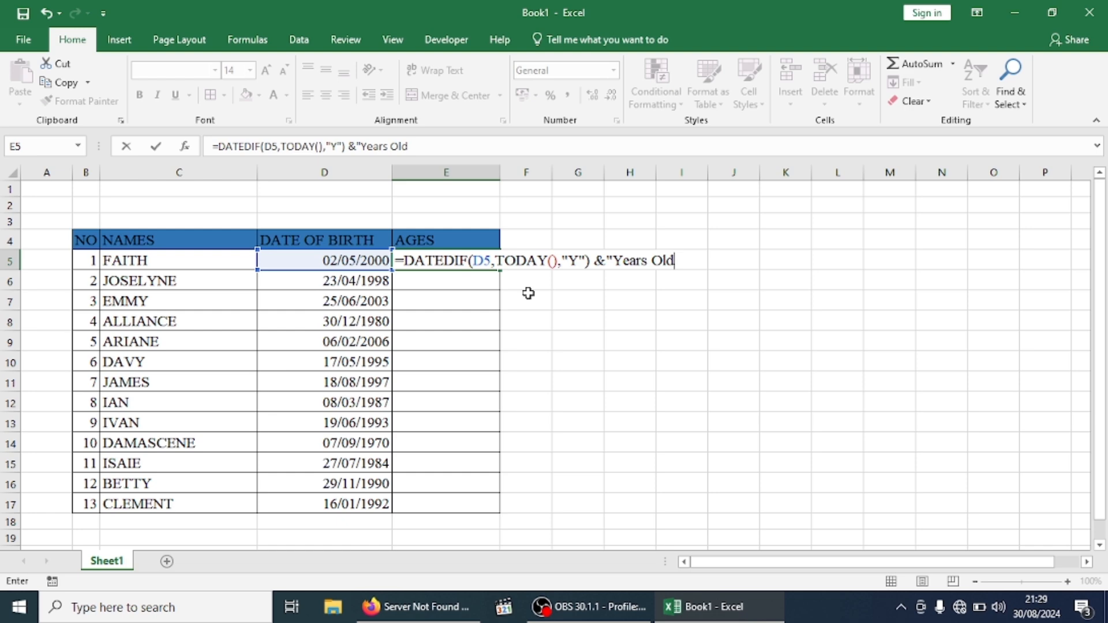
pyautogui.write('"')
pyautogui.press('Return')
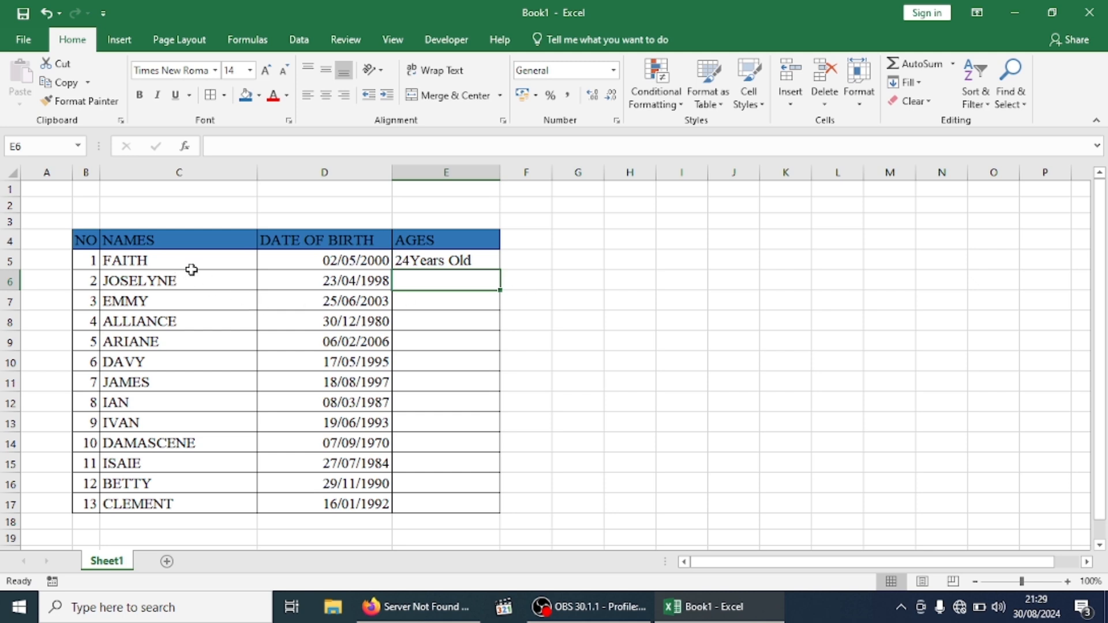
# Copy E5's age formula down to E17, giving ages from 18Years Old to 53Years Old
pyautogui.click(453, 263)
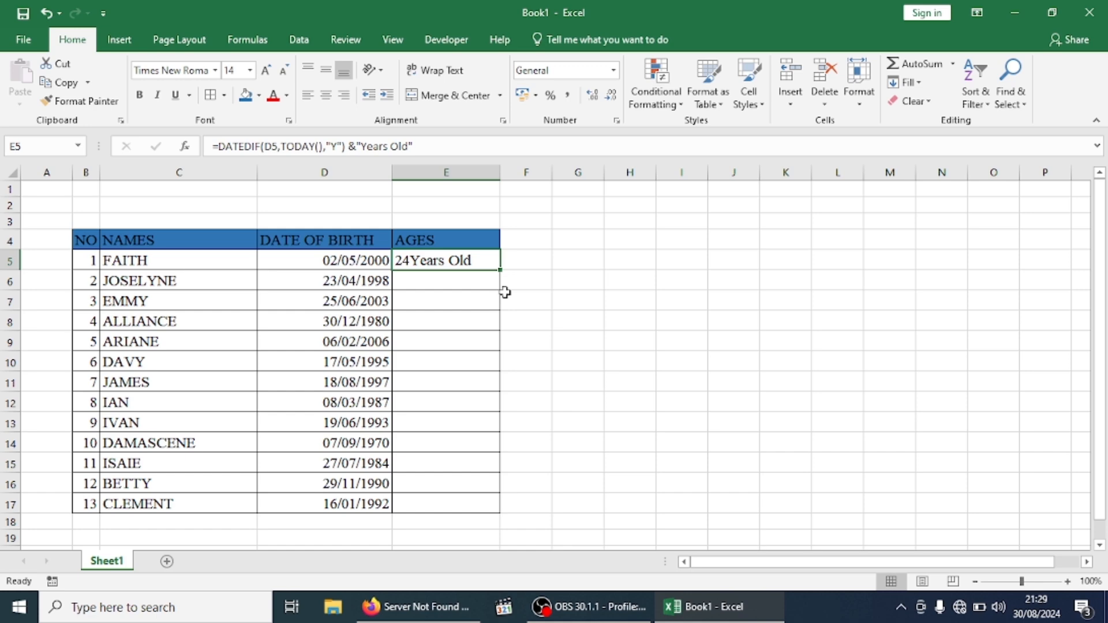
pyautogui.doubleClick(500, 270)
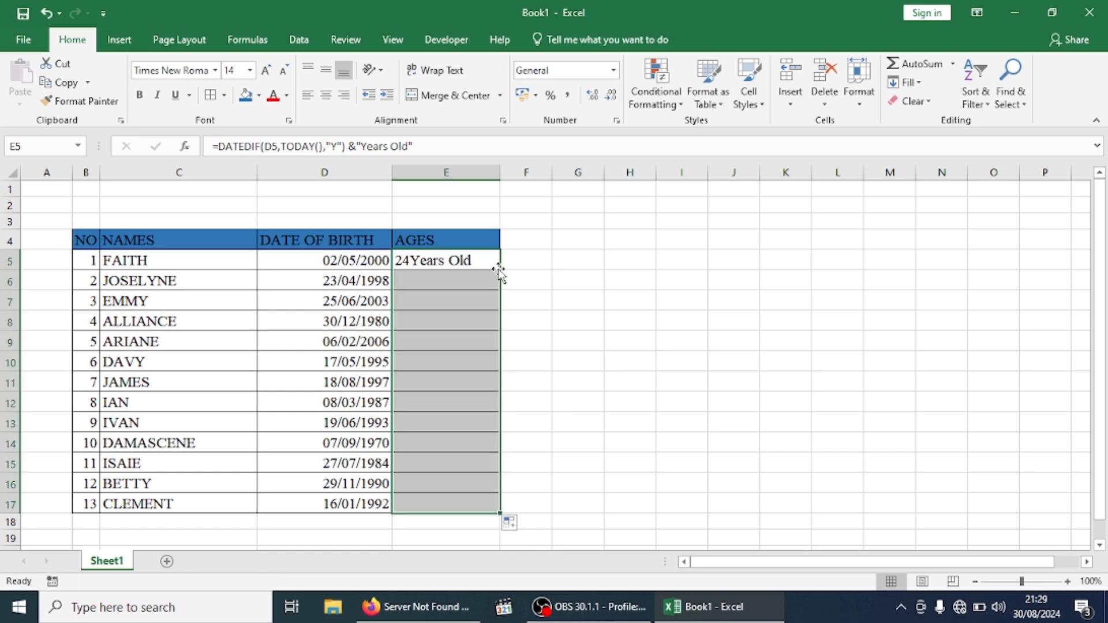
pyautogui.click(653, 340)
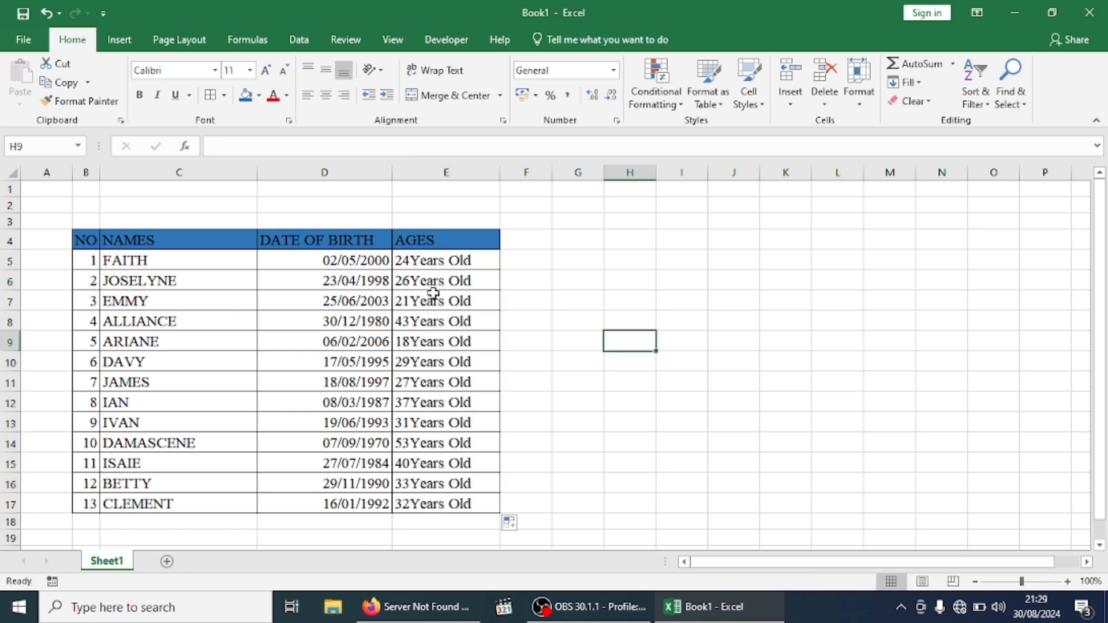
pyautogui.click(357, 282)
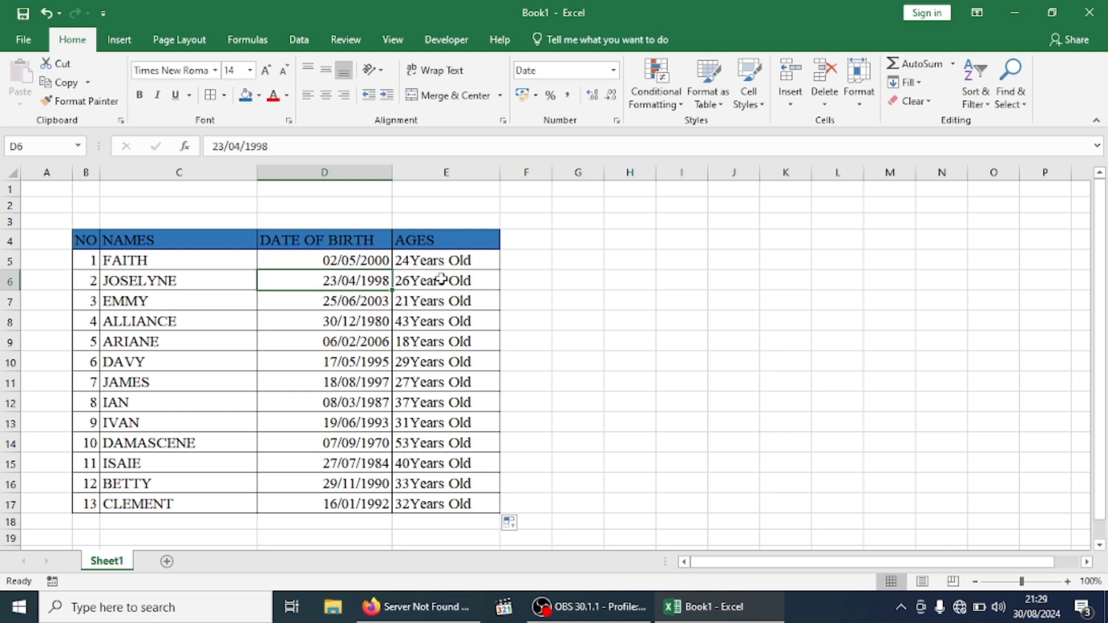
pyautogui.click(469, 291)
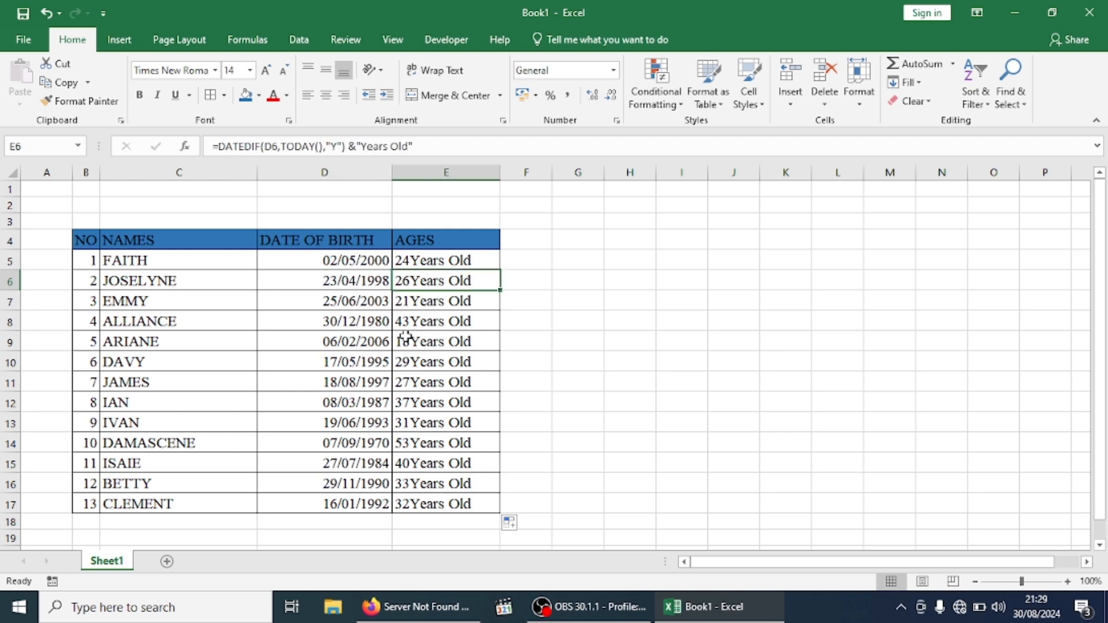
pyautogui.click(452, 504)
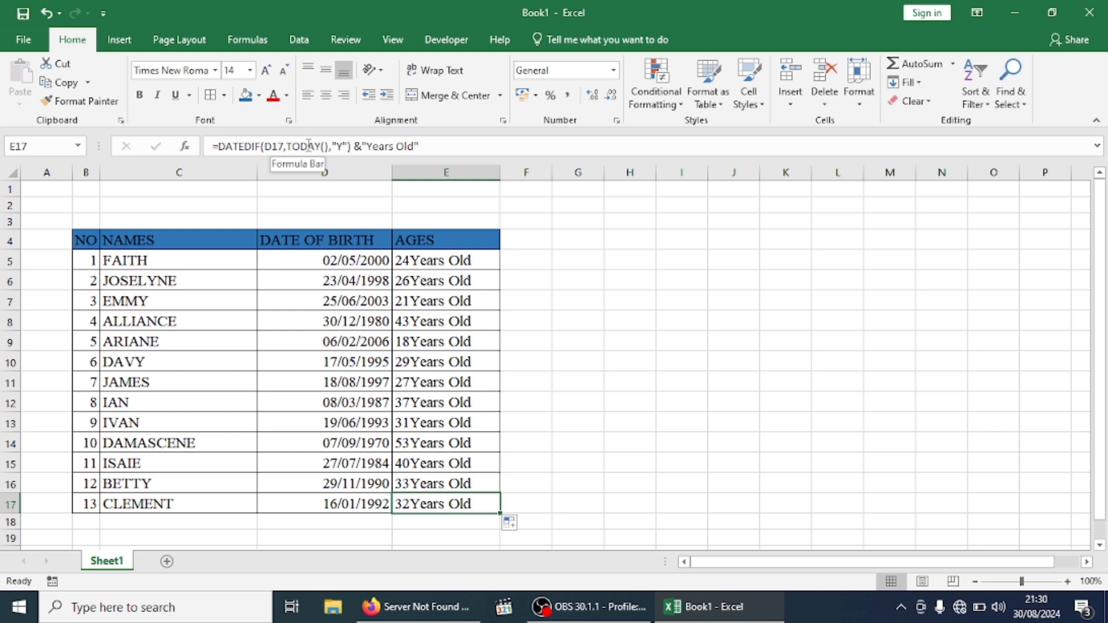
pyautogui.click(445, 259)
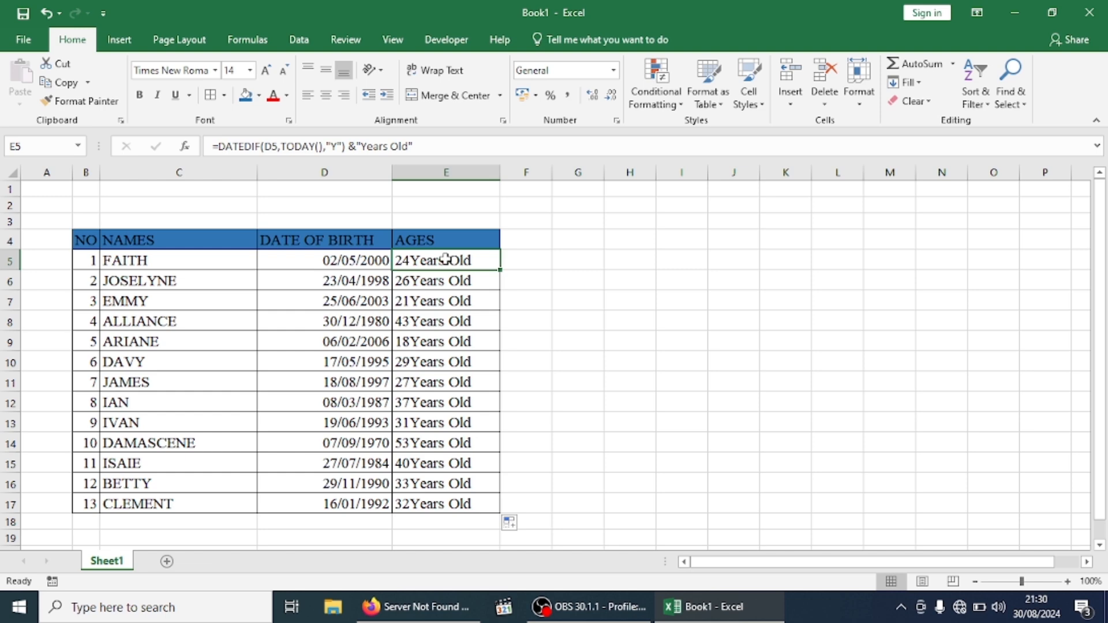